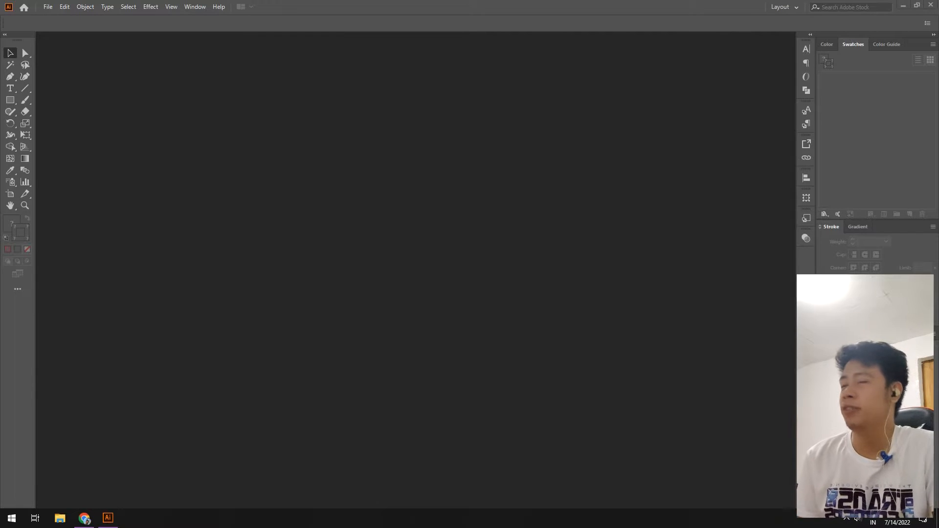
Open the File menu after closing the finished logo document.
{"action": "left_click", "coordinate": [48, 6]}
Create a new A4 print document in RGB Color mode.
{"action": "left_click", "coordinate": [63, 18]}
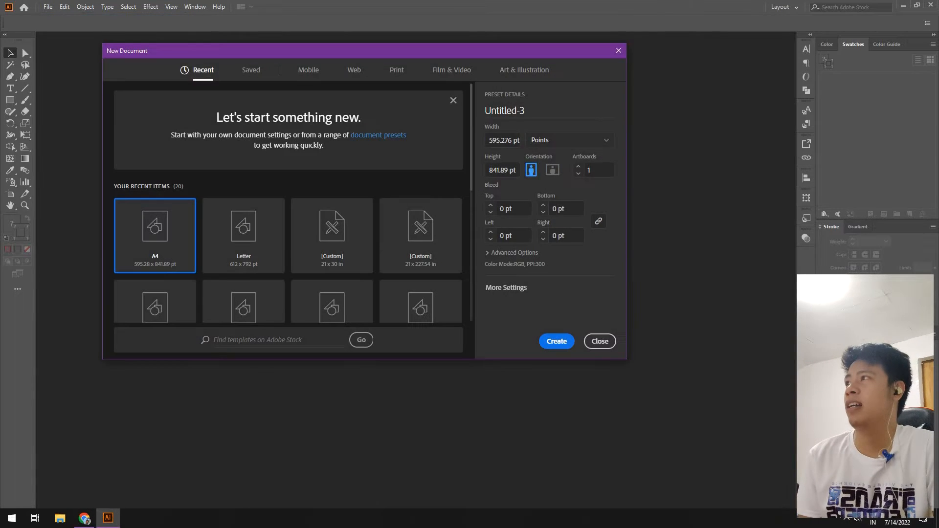
{"action": "left_click", "coordinate": [396, 69]}
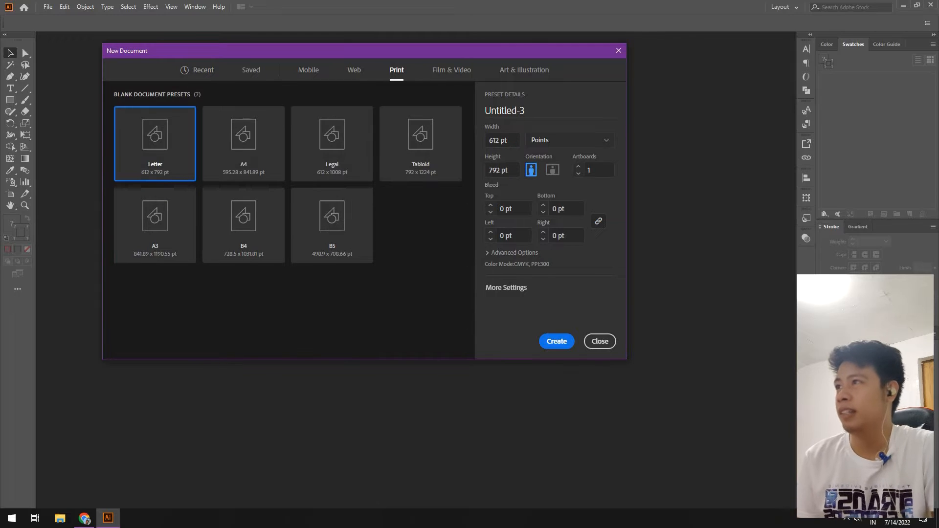
{"action": "left_click", "coordinate": [243, 144]}
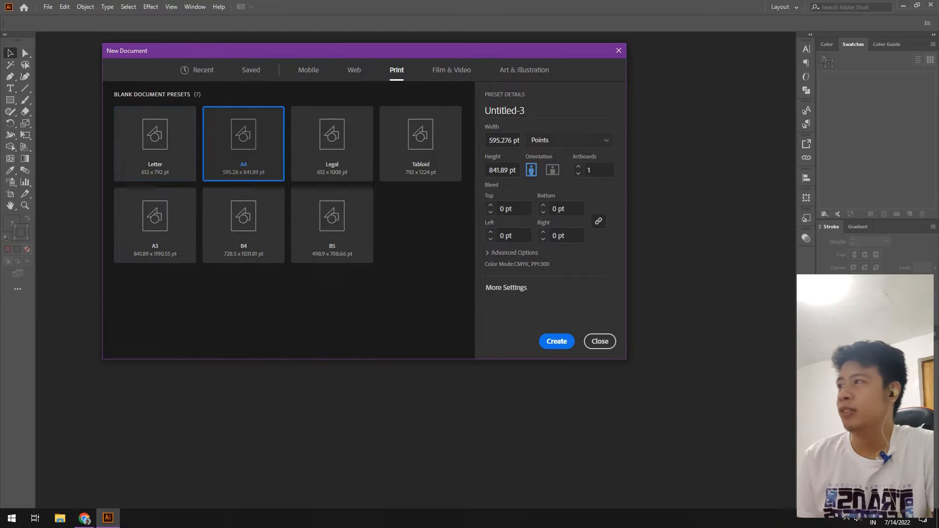
{"action": "left_click", "coordinate": [514, 252]}
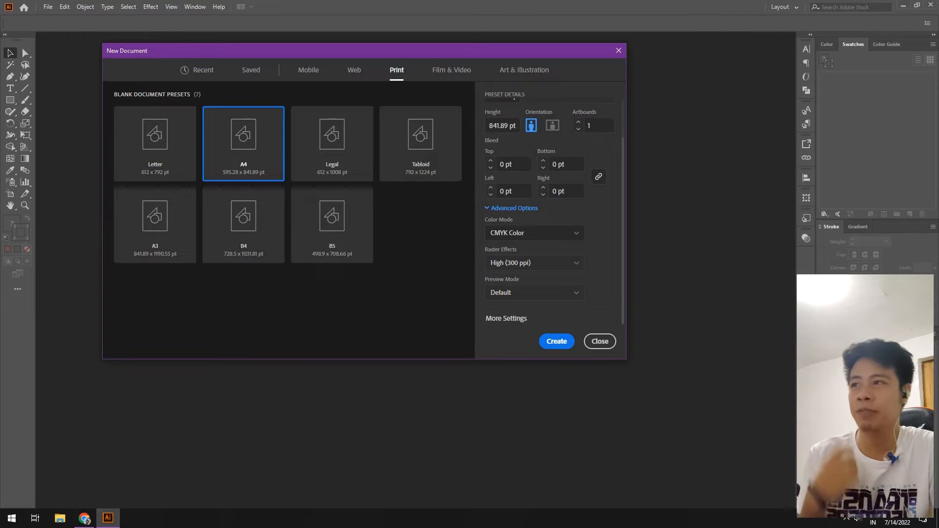
{"action": "left_click", "coordinate": [534, 233]}
{"action": "left_click", "coordinate": [506, 249]}
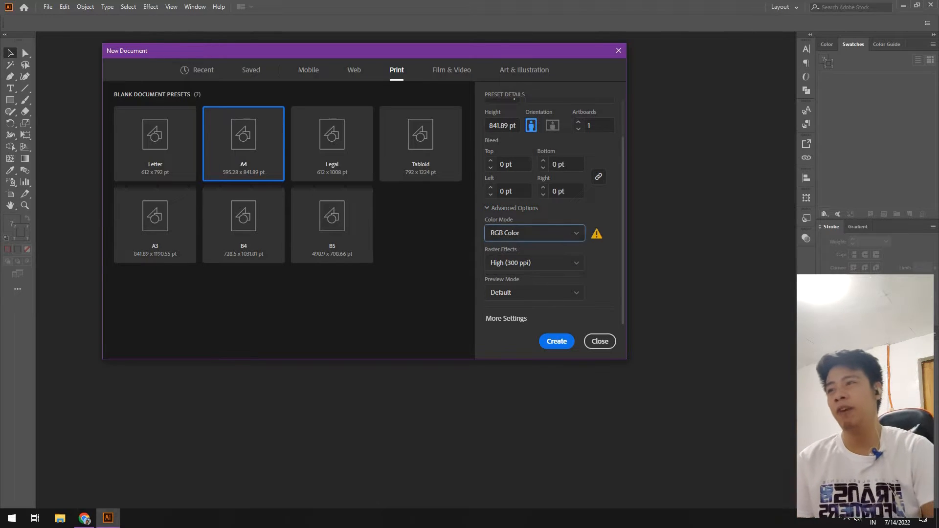
{"action": "left_click", "coordinate": [556, 341]}
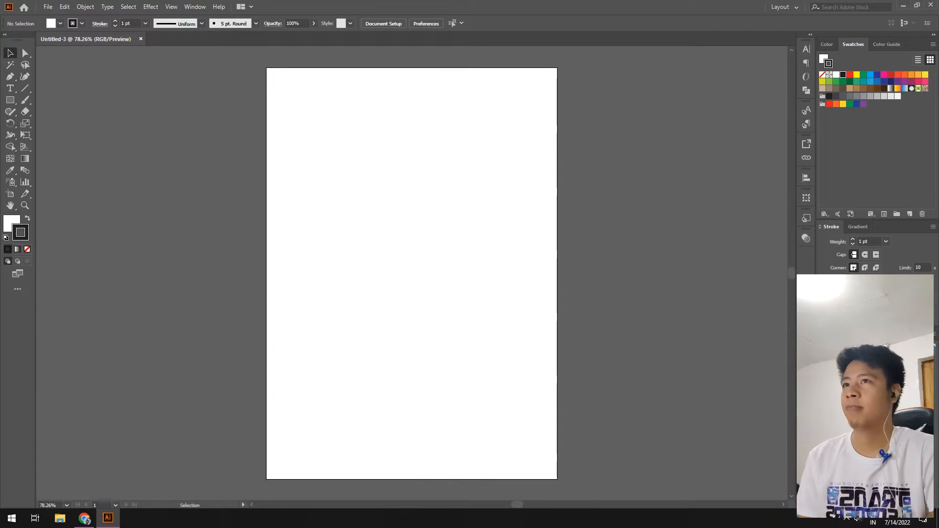
Set the Paintbrush to no fill and a red stroke.
{"action": "left_click", "coordinate": [823, 75]}
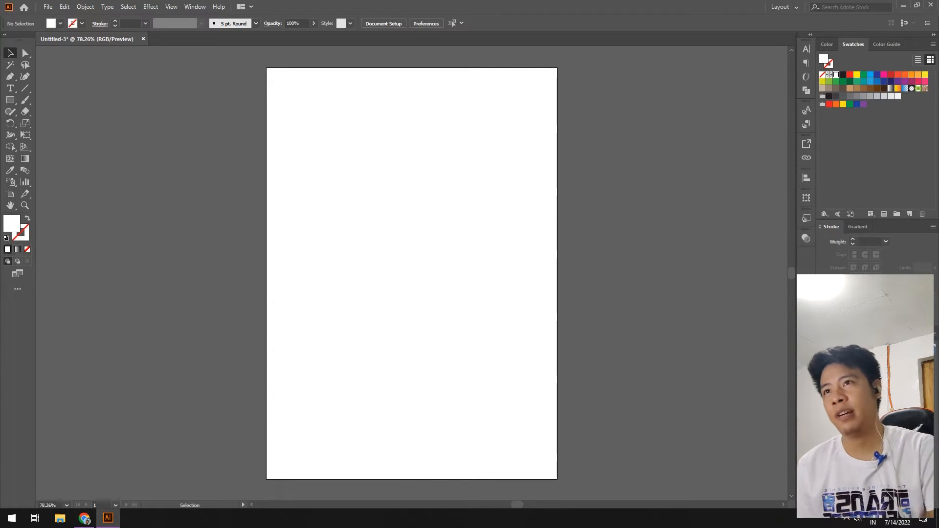
{"action": "key", "text": "b"}
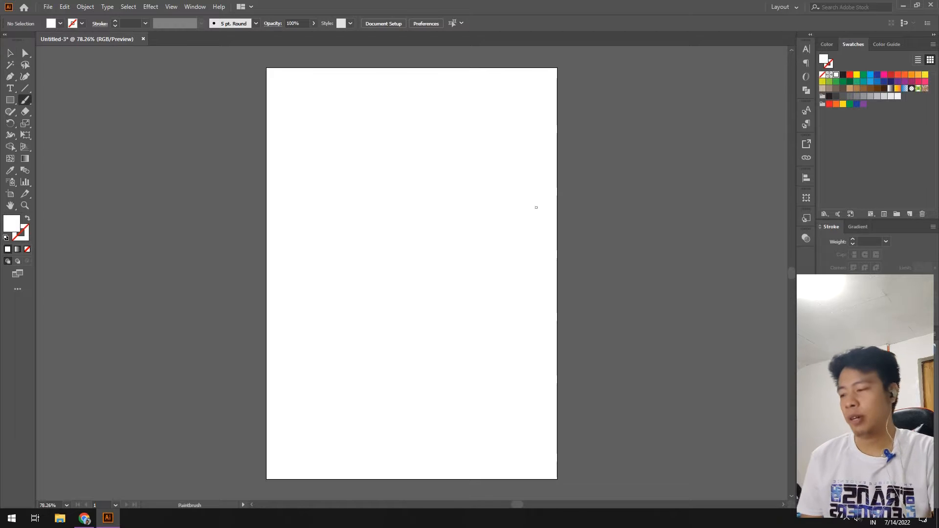
{"action": "key", "text": "shift+x"}
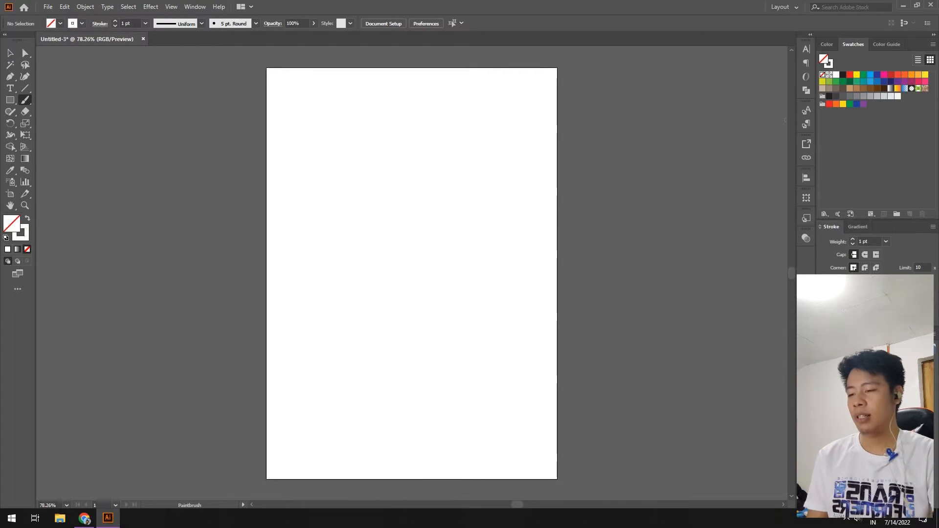
{"action": "left_click", "coordinate": [828, 103]}
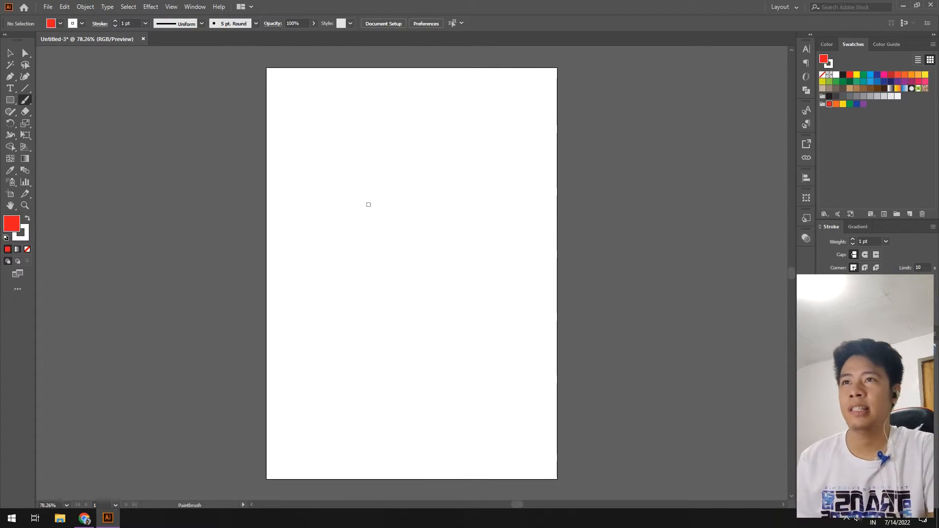
{"action": "key", "text": "slash"}
{"action": "key", "text": "x"}
{"action": "left_click", "coordinate": [829, 104]}
Paint a freehand red J and a three-stroke A on the page.
{"action": "mouse_move", "coordinate": [340, 200]}
{"action": "left_mouse_down"}
{"action": "mouse_move", "coordinate": [432, 201]}
{"action": "mouse_move", "coordinate": [382, 222]}
{"action": "mouse_move", "coordinate": [323, 279]}
{"action": "left_mouse_up"}
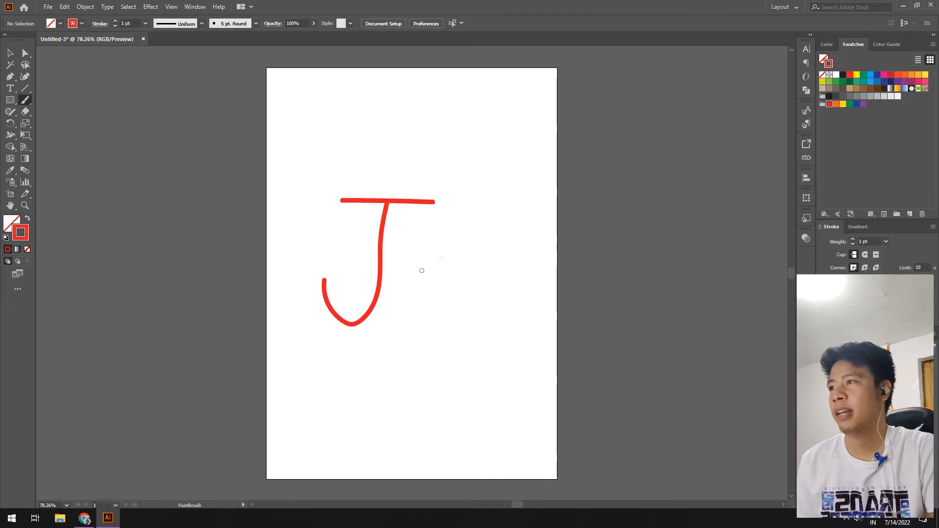
{"action": "mouse_move", "coordinate": [468, 213]}
{"action": "left_mouse_down"}
{"action": "mouse_move", "coordinate": [465, 206]}
{"action": "mouse_move", "coordinate": [420, 310]}
{"action": "left_mouse_up"}
{"action": "left_click_drag", "start_coordinate": [463, 209], "coordinate": [488, 304]}
{"action": "left_click_drag", "start_coordinate": [437, 267], "coordinate": [464, 265]}
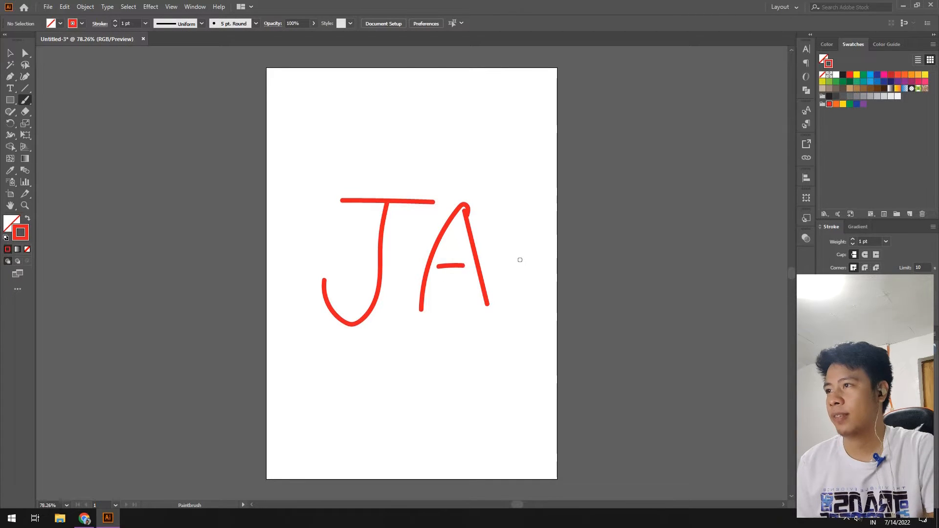
Select the JA strokes and drag them onto the pasteboard right of the page.
{"action": "key", "text": "v"}
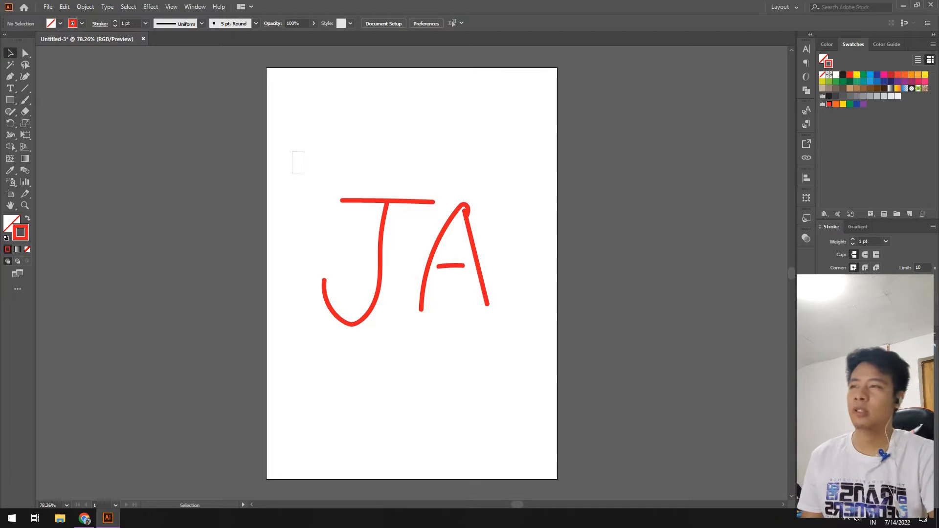
{"action": "left_click_drag", "start_coordinate": [293, 152], "coordinate": [501, 338]}
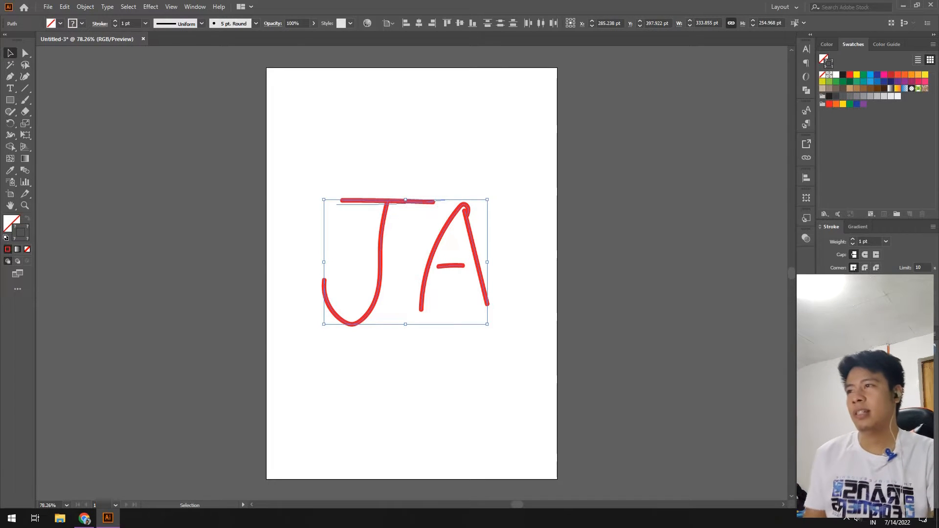
{"action": "key", "text": "ctrl+shift+a"}
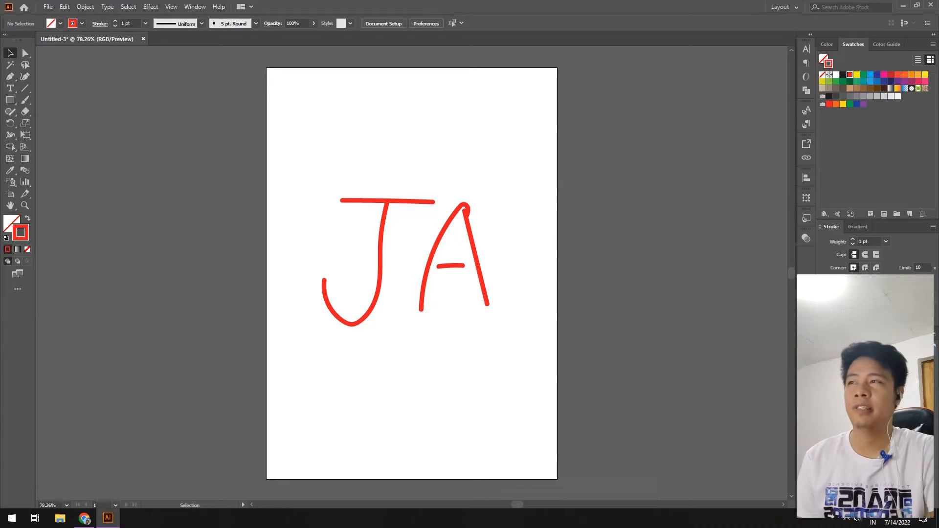
{"action": "left_click_drag", "start_coordinate": [288, 164], "coordinate": [494, 296]}
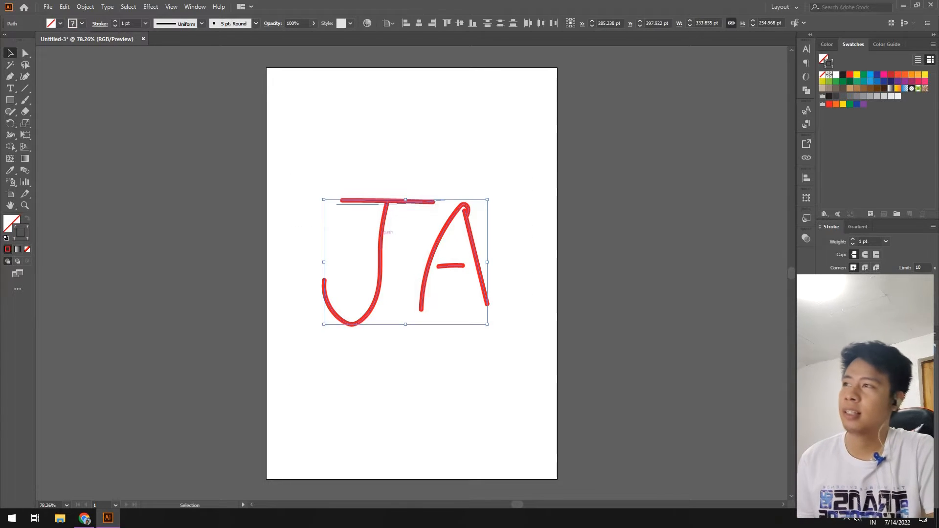
{"action": "left_click_drag", "start_coordinate": [381, 230], "coordinate": [648, 224]}
{"action": "key", "text": "ctrl+shift+a"}
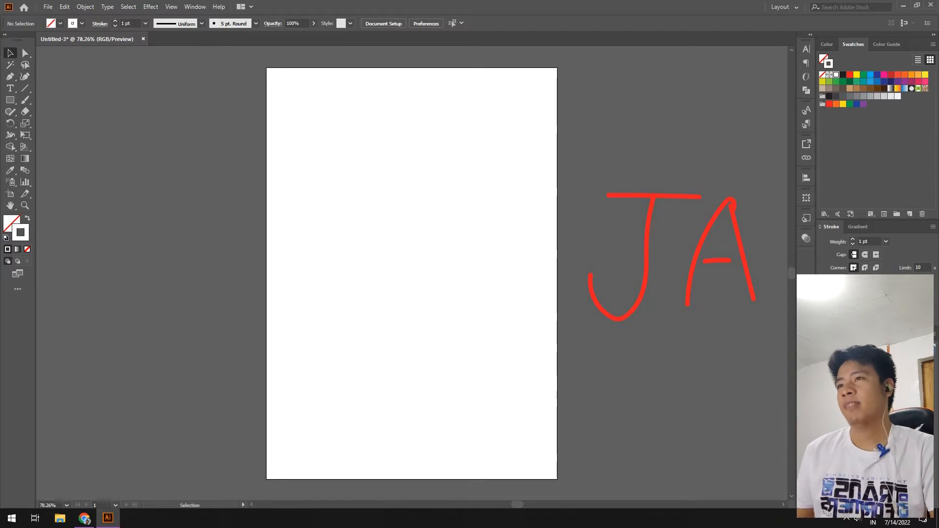
Draw a red-stroked 226 × 353 pt rectangle on the left of the page.
{"action": "key", "text": "m"}
{"action": "right_click", "coordinate": [11, 100]}
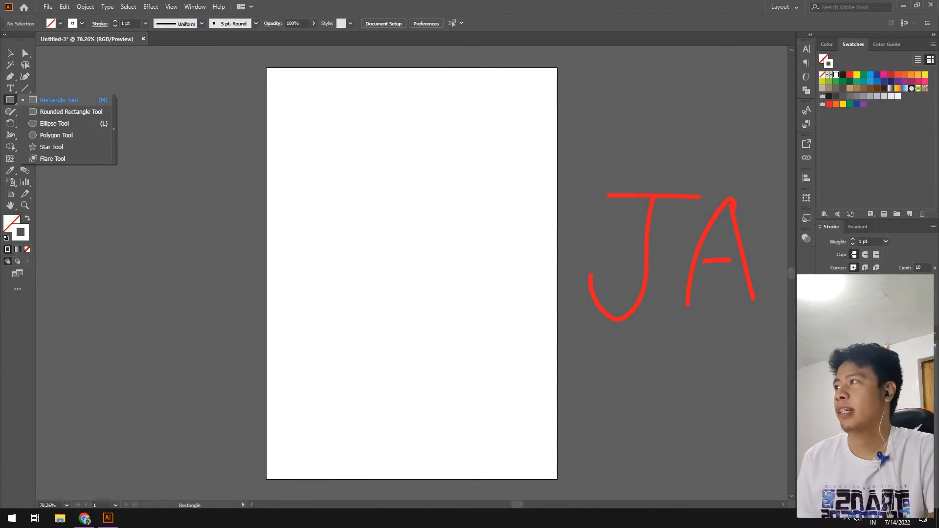
{"action": "left_click", "coordinate": [58, 101]}
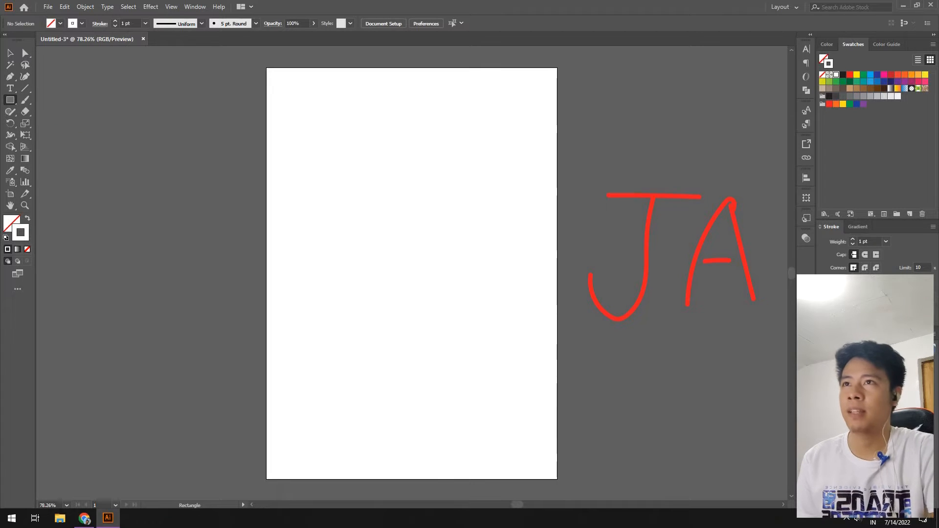
{"action": "left_click", "coordinate": [829, 104]}
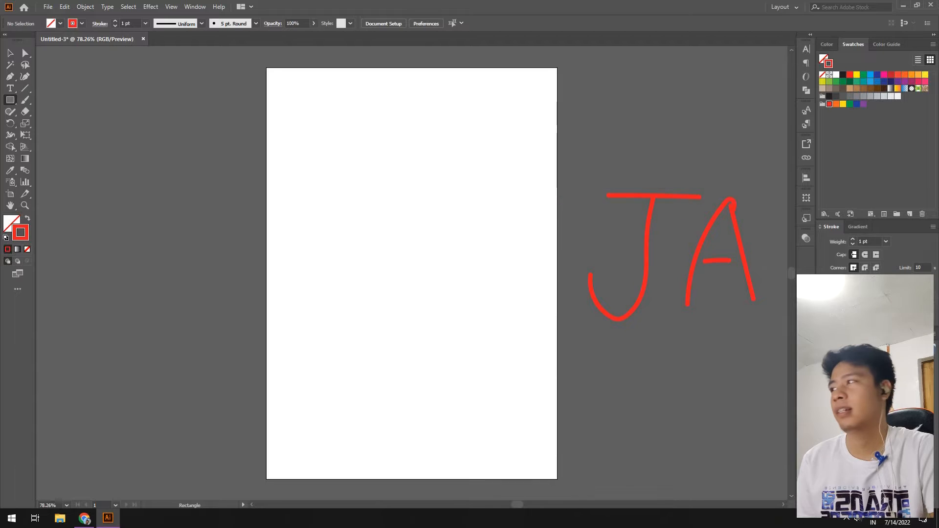
{"action": "left_click_drag", "start_coordinate": [285, 172], "coordinate": [396, 344]}
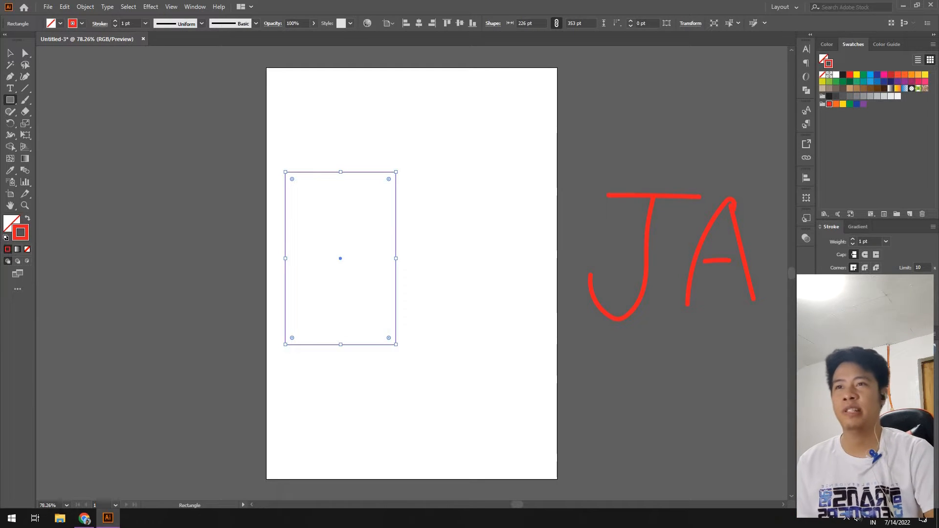
Give the rectangle a 50 pt stroke weight and reselect it.
{"action": "left_click", "coordinate": [875, 242]}
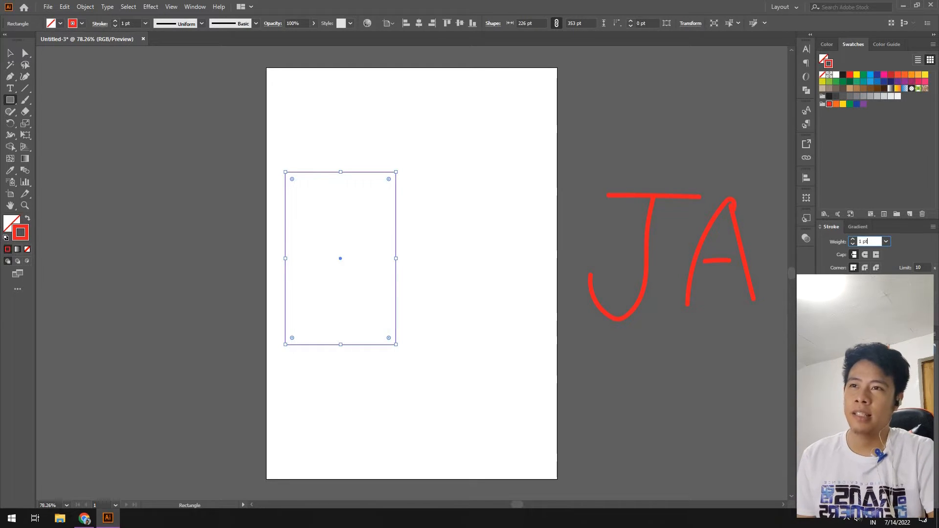
{"action": "key", "text": "BackSpace"}
{"action": "key", "text": "BackSpace"}
{"action": "key", "text": "BackSpace"}
{"action": "key", "text": "BackSpace"}
{"action": "type", "text": "50"}
{"action": "key", "text": "Return"}
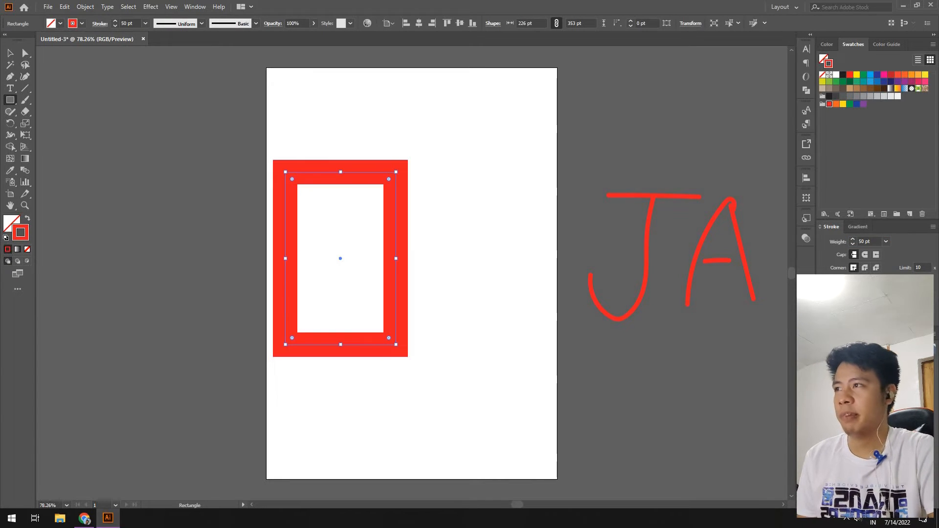
{"action": "left_click", "coordinate": [10, 53]}
{"action": "left_click_drag", "start_coordinate": [215, 87], "coordinate": [313, 196]}
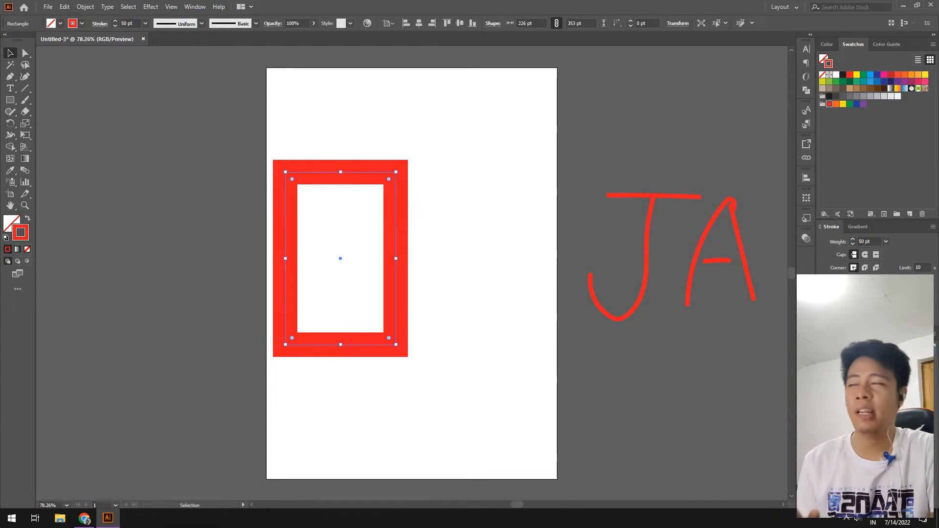
{"action": "key", "text": "a"}
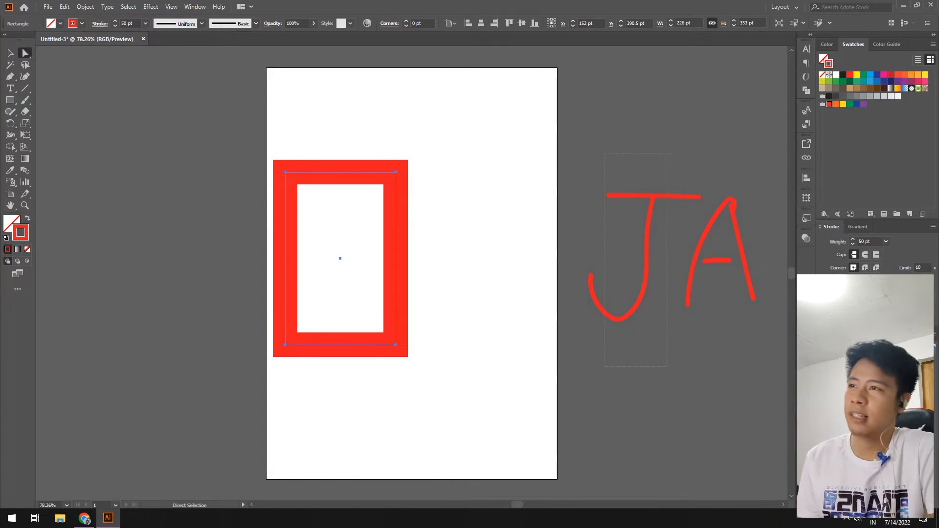
Select the red rectangle and target its bottom corners with Direct Selection.
{"action": "left_click_drag", "start_coordinate": [603, 154], "coordinate": [667, 366]}
{"action": "left_click", "coordinate": [438, 359]}
{"action": "left_click", "coordinate": [396, 345]}
{"action": "left_click", "coordinate": [438, 359]}
{"action": "key", "text": "v"}
{"action": "left_click", "coordinate": [338, 344]}
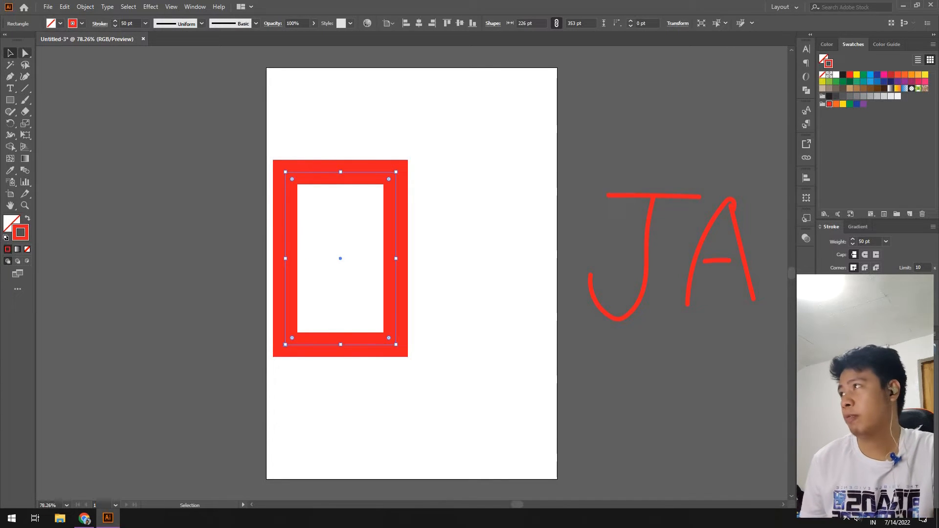
{"action": "left_click", "coordinate": [26, 53]}
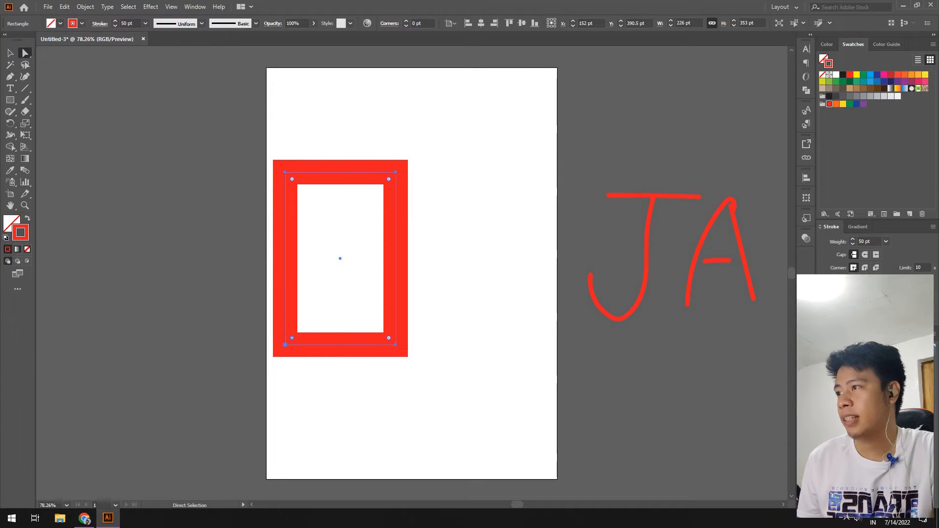
Drag the corner widget until both bottom corners are fully rounded, then reselect the shape.
{"action": "key", "text": "shift"}
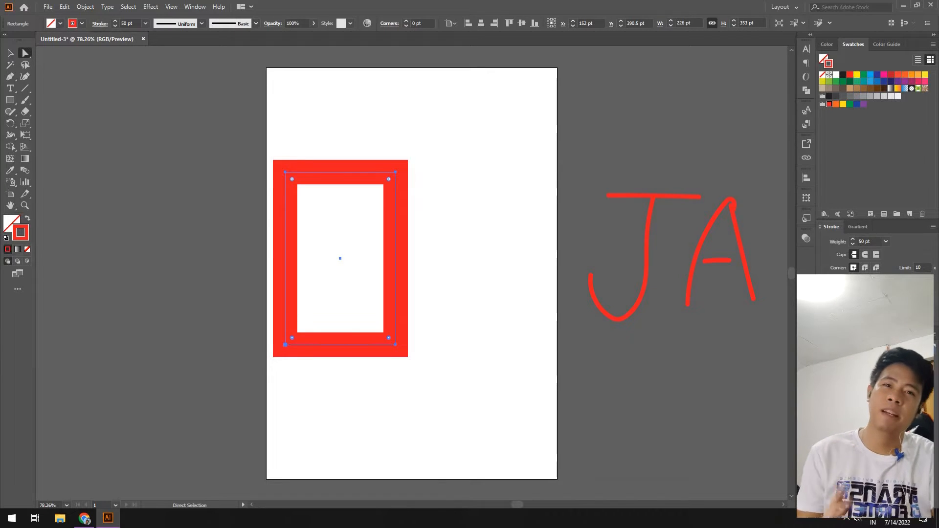
{"action": "left_click", "coordinate": [396, 345], "text": "shift"}
{"action": "left_click_drag", "start_coordinate": [389, 338], "coordinate": [417, 105]}
{"action": "left_click", "coordinate": [418, 107]}
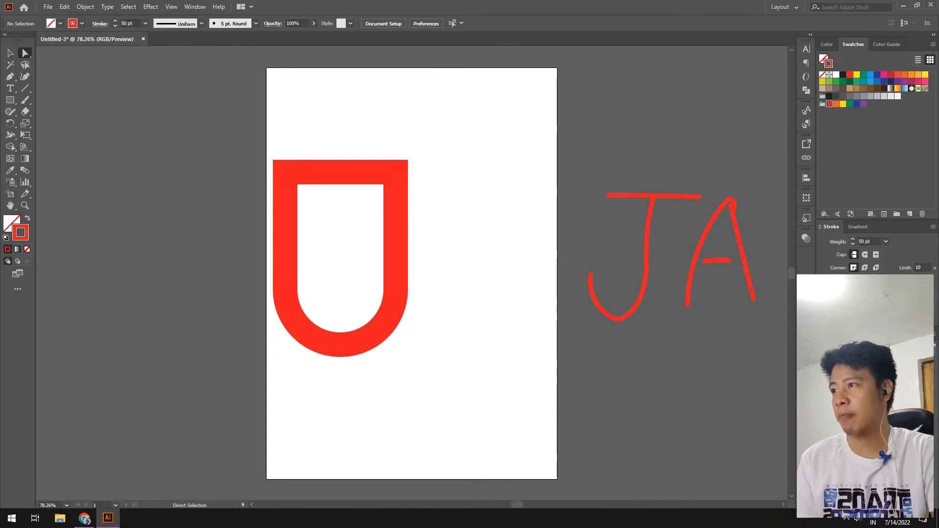
{"action": "left_click_drag", "start_coordinate": [409, 378], "coordinate": [268, 285]}
{"action": "left_click", "coordinate": [267, 285]}
{"action": "key", "text": "v"}
{"action": "left_click", "coordinate": [395, 225]}
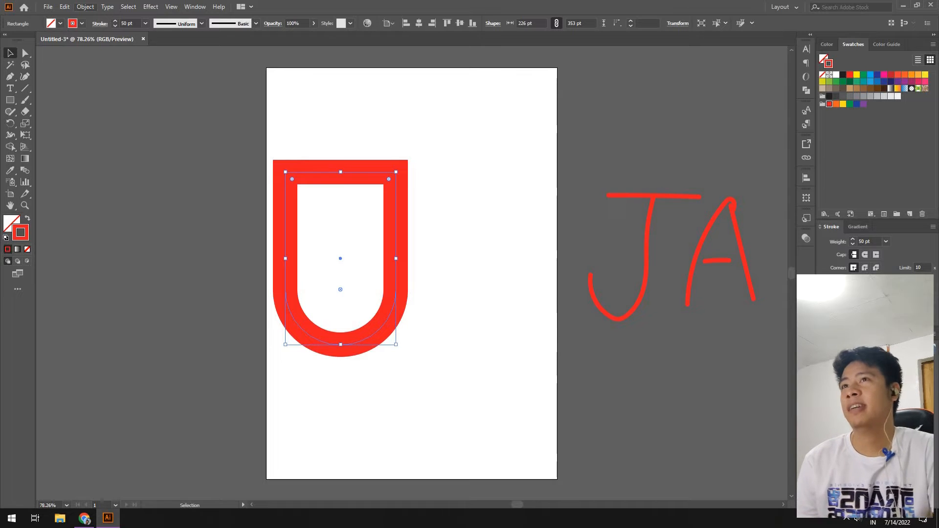
Expand the U's thick stroke with Object > Expand (Fill and Stroke) and make fill active.
{"action": "left_click", "coordinate": [85, 6]}
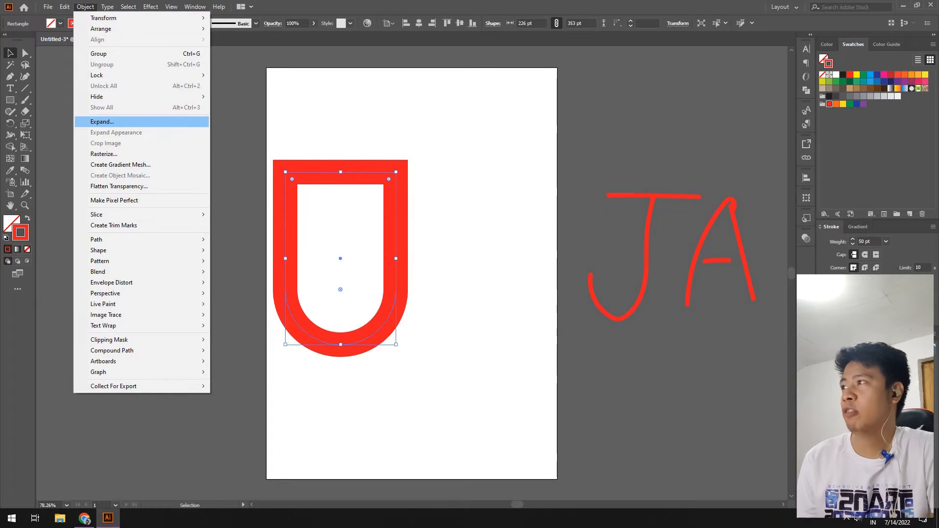
{"action": "left_click", "coordinate": [103, 121]}
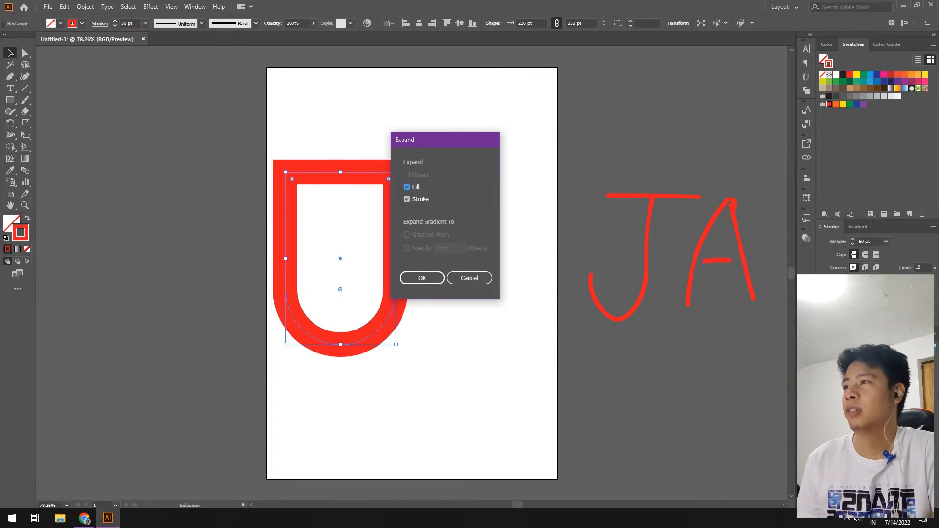
{"action": "key", "text": "Return"}
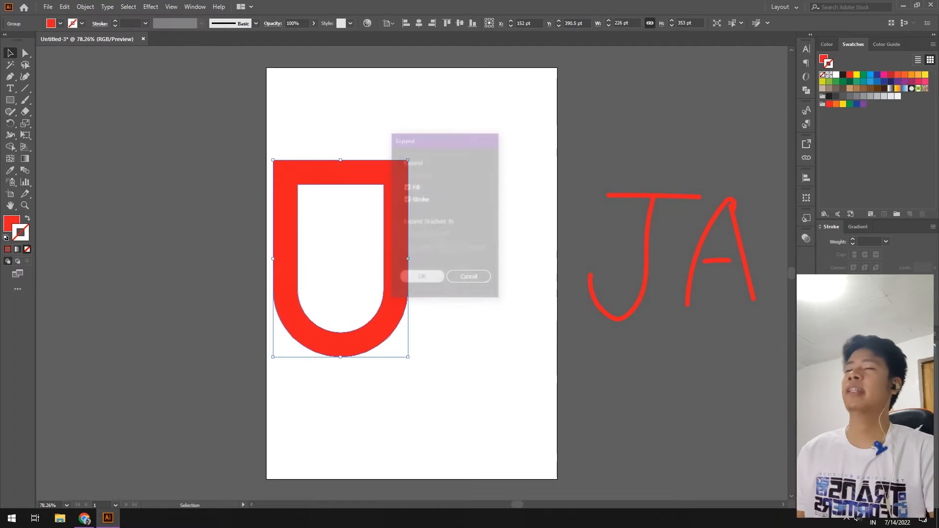
{"action": "key", "text": "ctrl+shift+a"}
{"action": "left_click", "coordinate": [395, 245]}
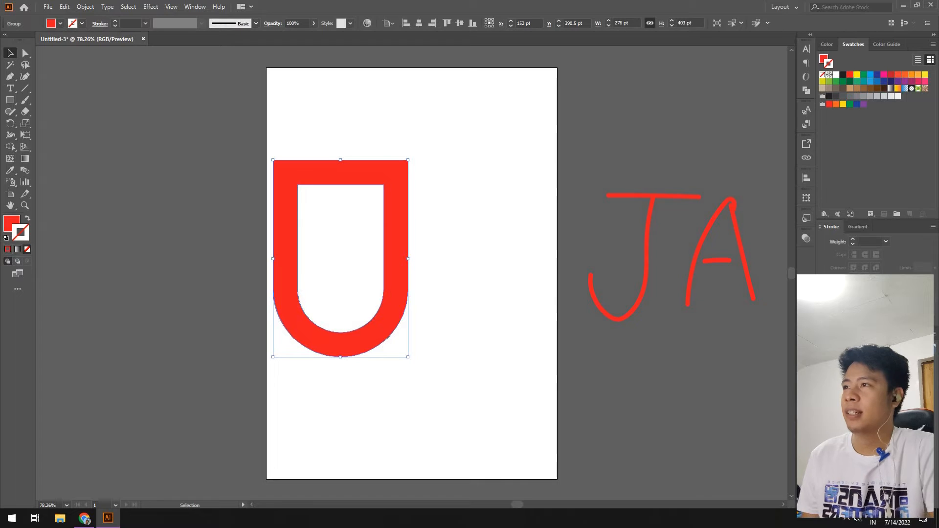
{"action": "key", "text": "x"}
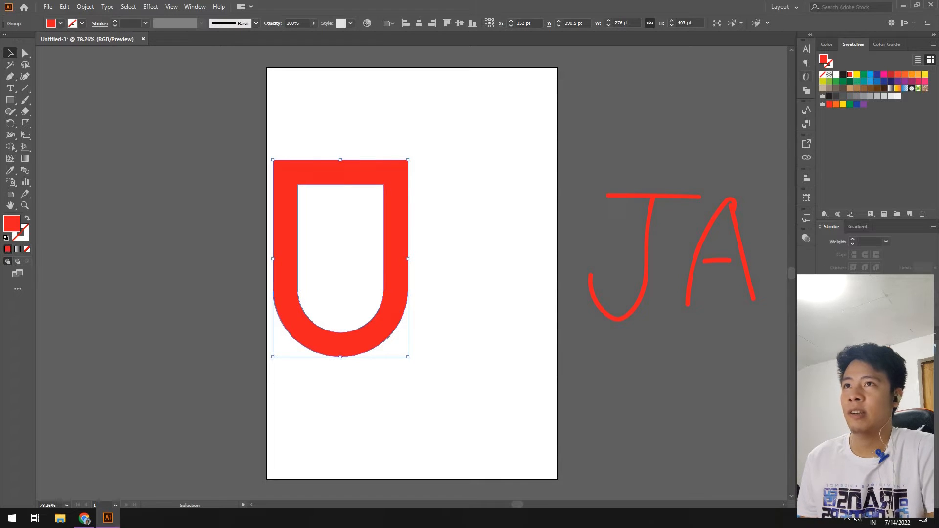
{"action": "key", "text": "ctrl+shift+a"}
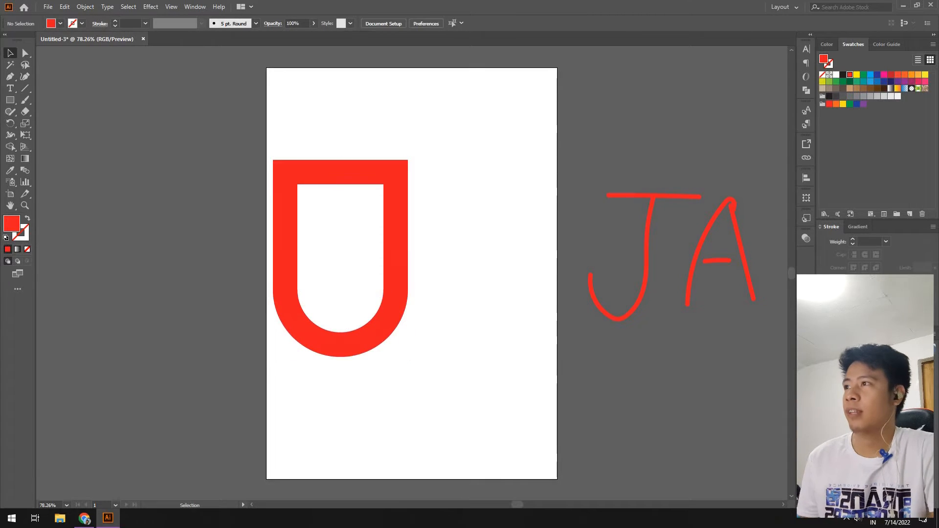
Draw a red rectangle about 368 pt wide across the top of the U.
{"action": "key", "text": "m"}
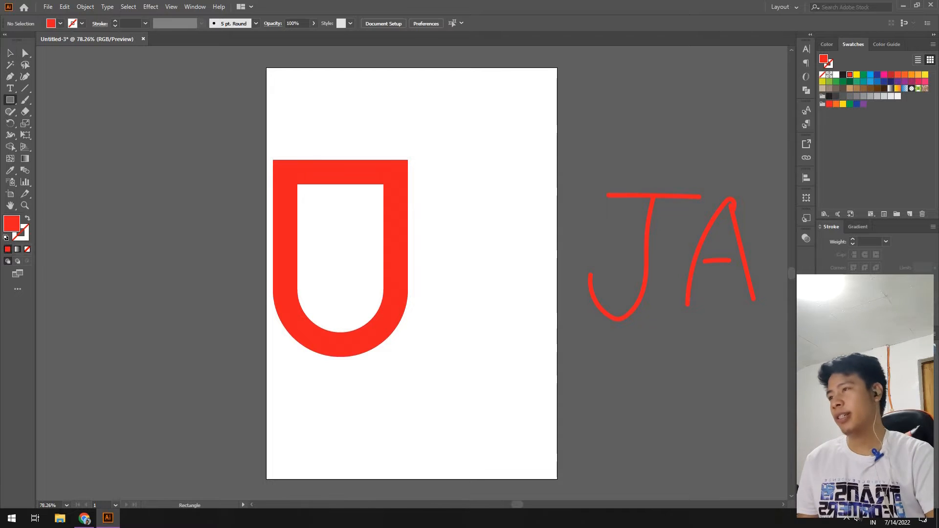
{"action": "right_click", "coordinate": [11, 100]}
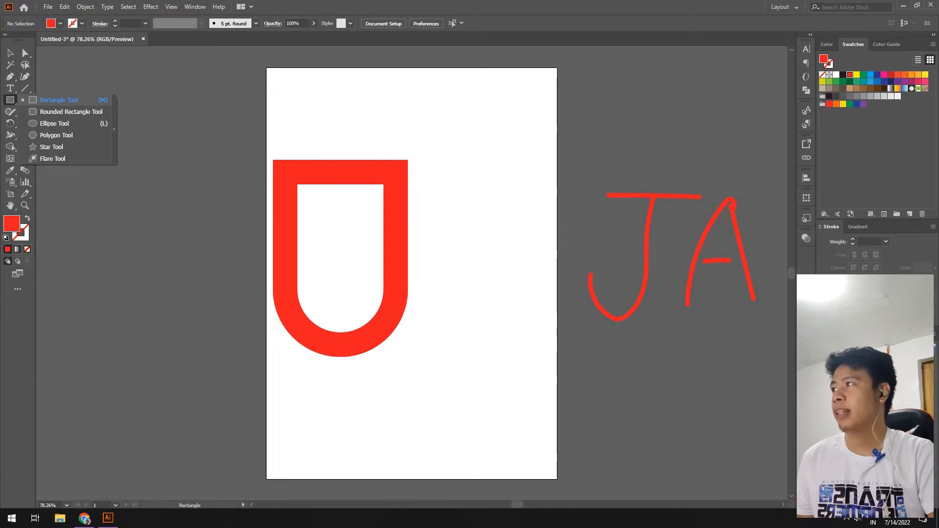
{"action": "left_click", "coordinate": [59, 100]}
{"action": "left_click_drag", "start_coordinate": [248, 118], "coordinate": [428, 197]}
Lengthen the rectangle's bottom edge to overlap the U's arms, then select both shapes.
{"action": "key", "text": "v"}
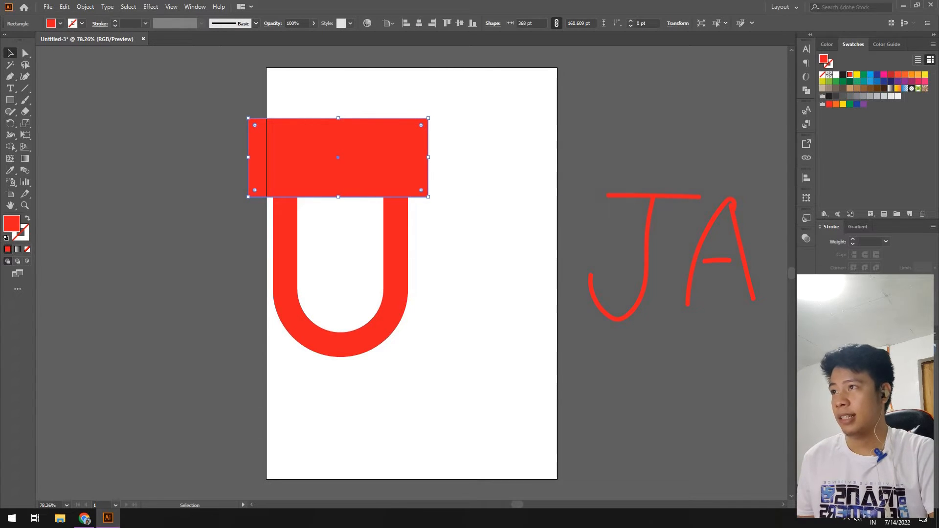
{"action": "left_click", "coordinate": [225, 205]}
{"action": "left_click", "coordinate": [285, 213]}
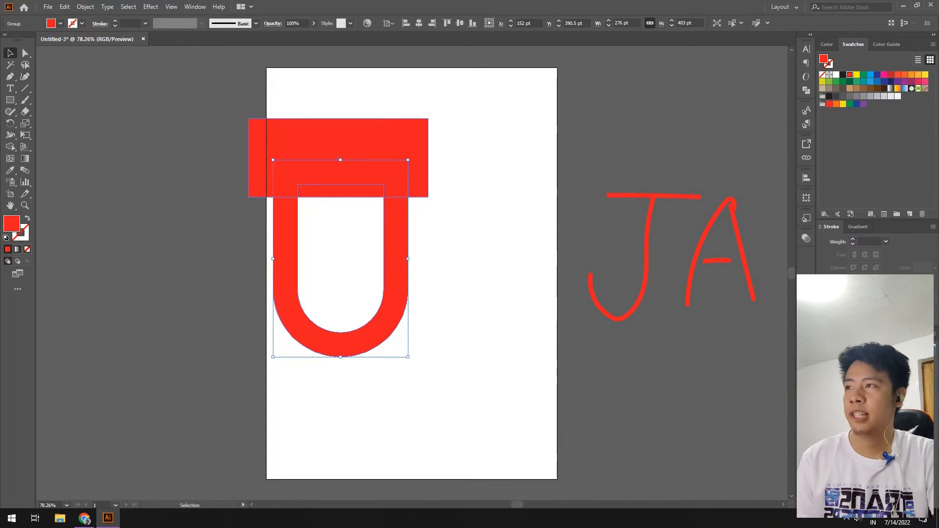
{"action": "left_click", "coordinate": [338, 157]}
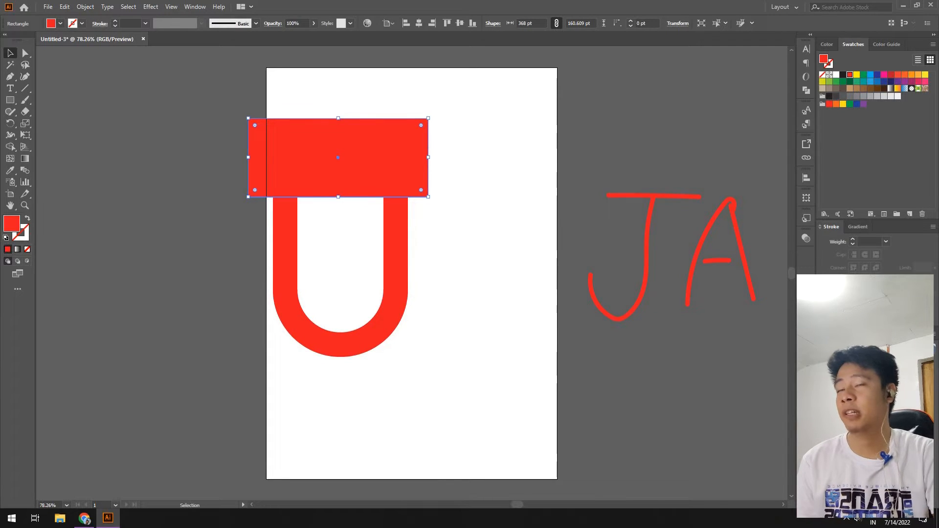
{"action": "left_click_drag", "start_coordinate": [455, 107], "coordinate": [293, 269]}
{"action": "left_click", "coordinate": [293, 270], "text": "shift"}
{"action": "left_click_drag", "start_coordinate": [338, 197], "coordinate": [338, 212]}
{"action": "left_click", "coordinate": [469, 245]}
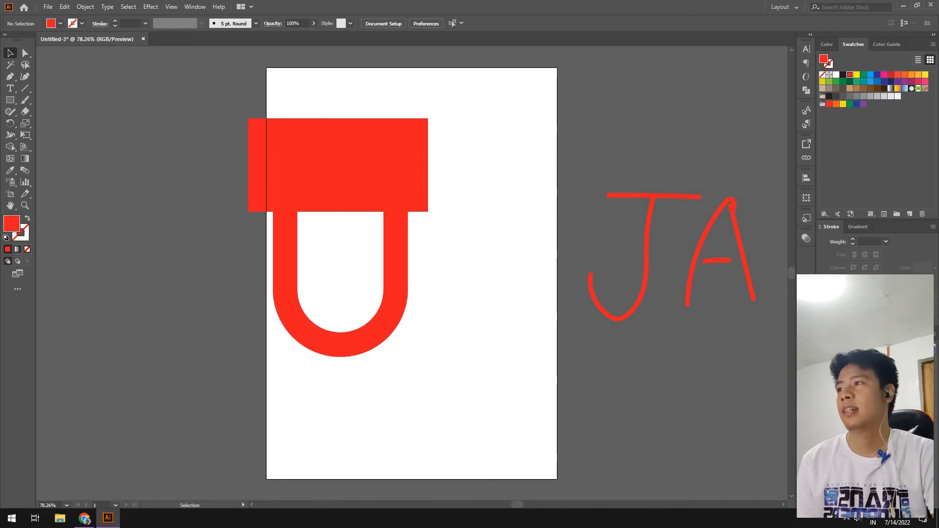
{"action": "left_click_drag", "start_coordinate": [293, 101], "coordinate": [442, 276]}
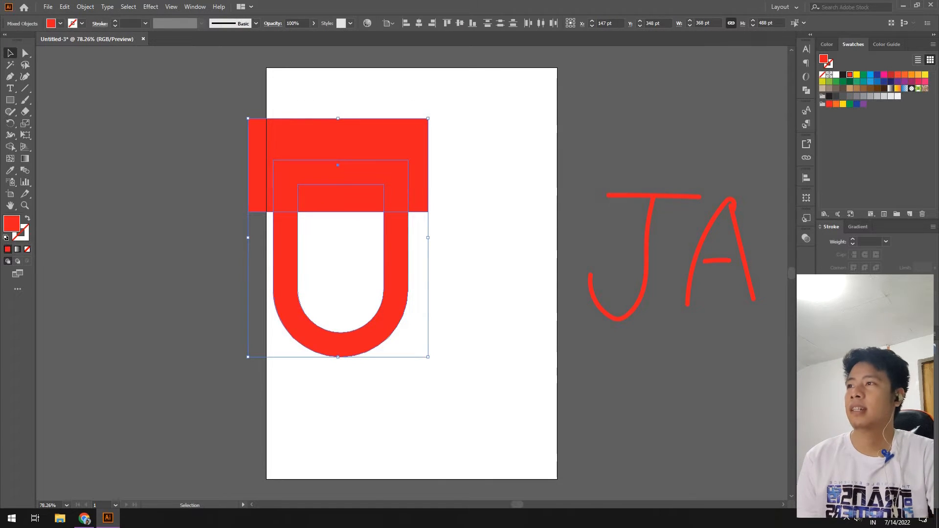
Select the rectangle and U together and split them with Pathfinder Divide.
{"action": "left_click", "coordinate": [461, 92]}
{"action": "left_click_drag", "start_coordinate": [461, 92], "coordinate": [298, 268]}
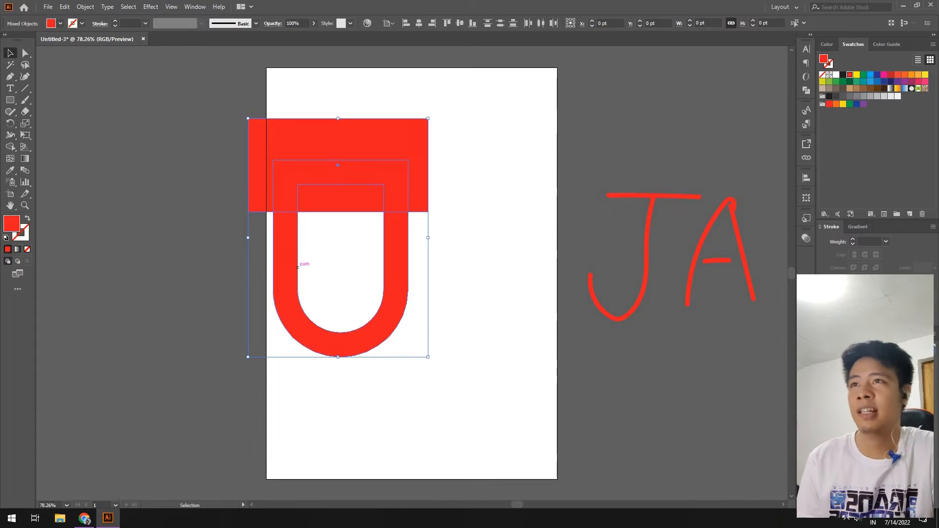
{"action": "left_click", "coordinate": [469, 254]}
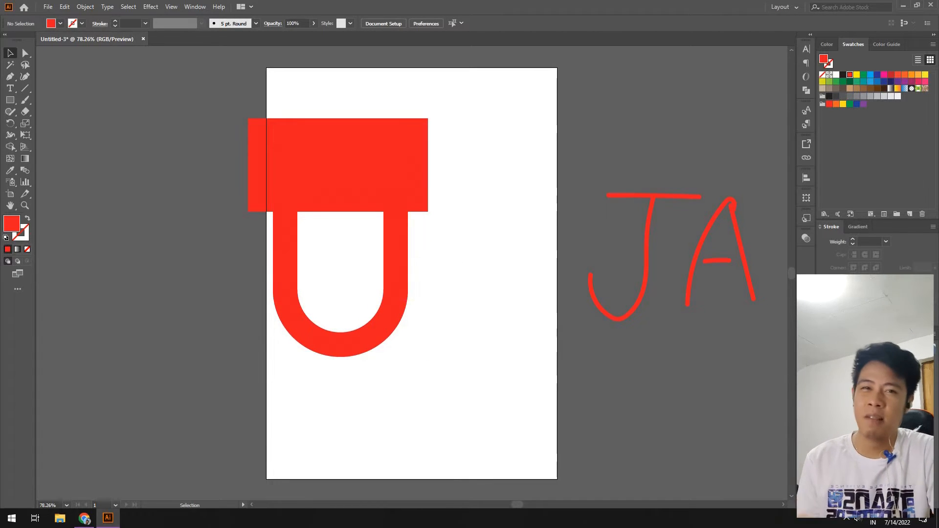
{"action": "left_click_drag", "start_coordinate": [472, 89], "coordinate": [305, 224]}
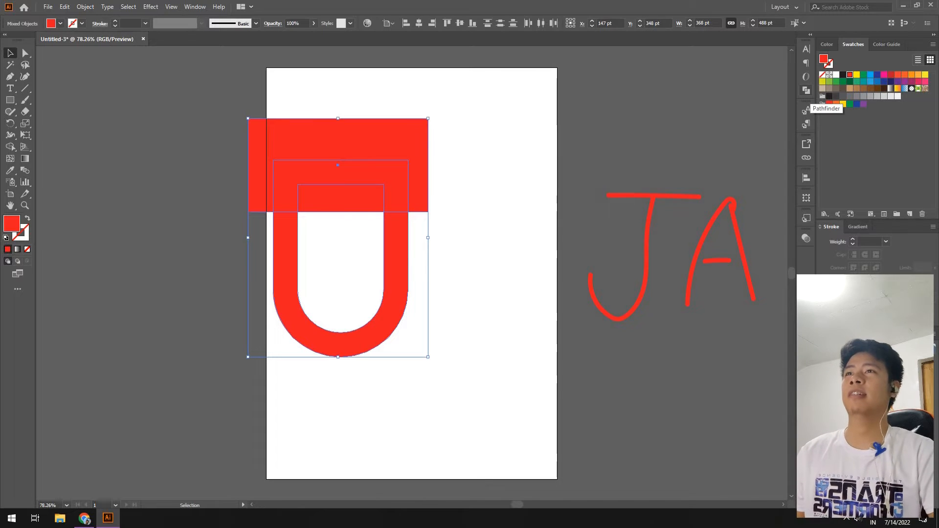
{"action": "left_click", "coordinate": [805, 90]}
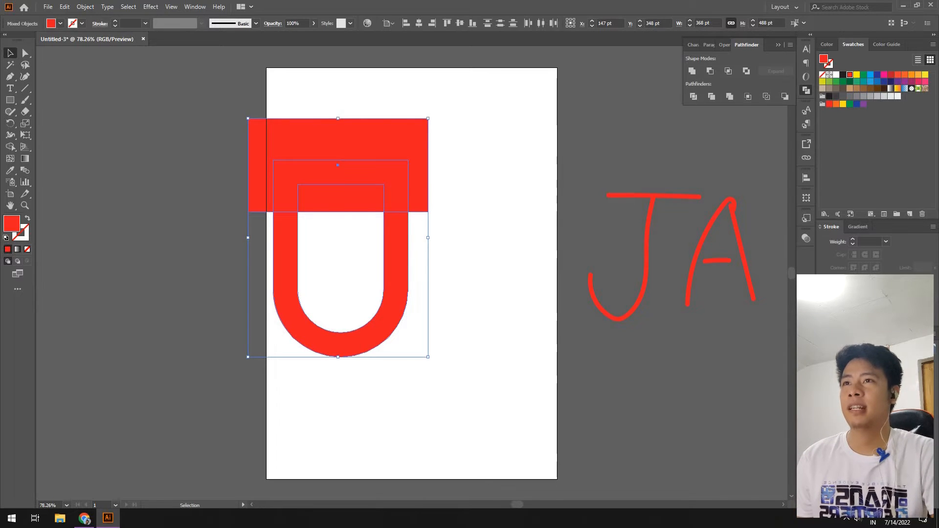
{"action": "left_click", "coordinate": [195, 7]}
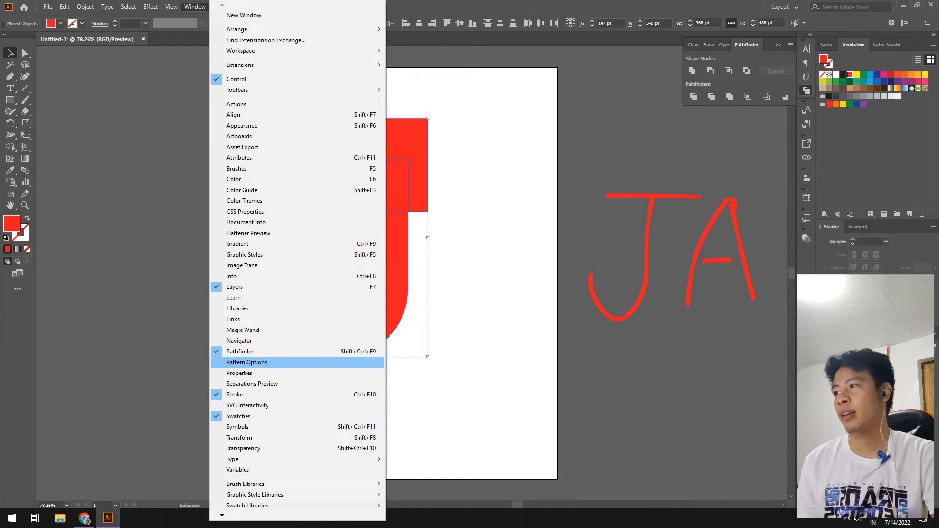
{"action": "left_click", "coordinate": [240, 351]}
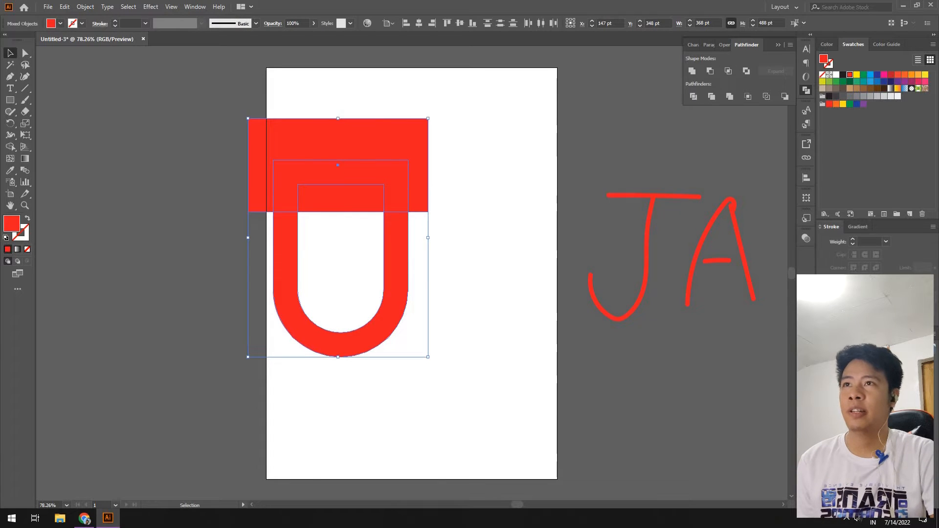
{"action": "left_click_drag", "start_coordinate": [746, 44], "coordinate": [577, 167]}
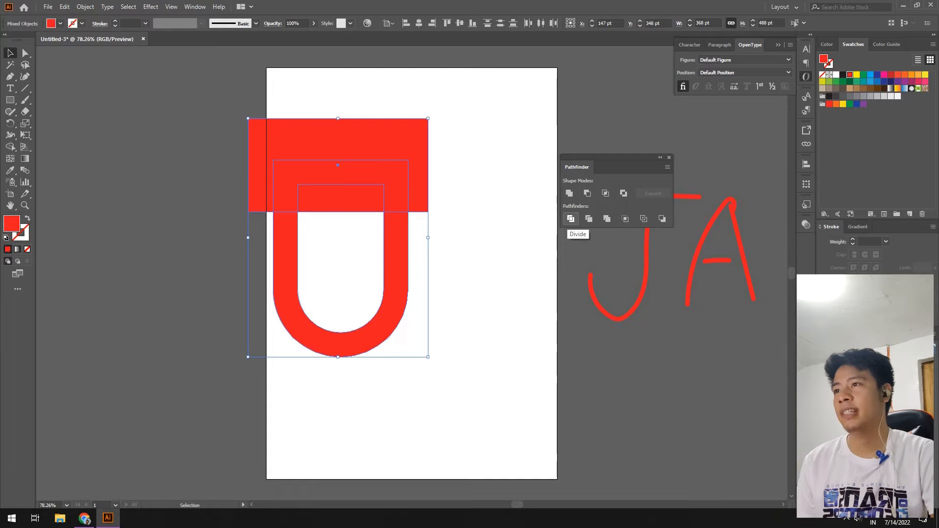
{"action": "left_click", "coordinate": [571, 218]}
{"action": "left_click", "coordinate": [482, 171]}
Delete the top bar pieces and leftover inner path, leaving a flat-ended open U.
{"action": "key", "text": "a"}
{"action": "left_click_drag", "start_coordinate": [333, 92], "coordinate": [352, 234]}
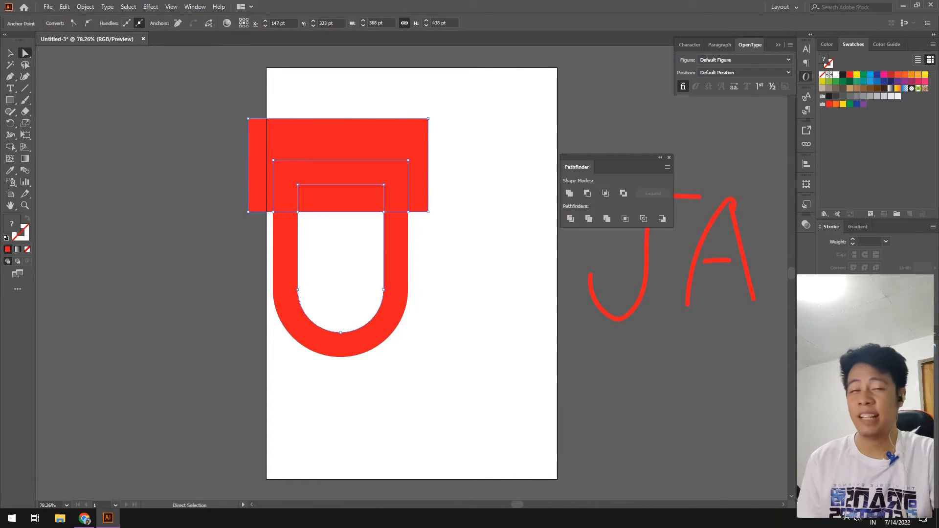
{"action": "left_click", "coordinate": [469, 166]}
{"action": "left_click", "coordinate": [382, 141]}
{"action": "key", "text": "Delete"}
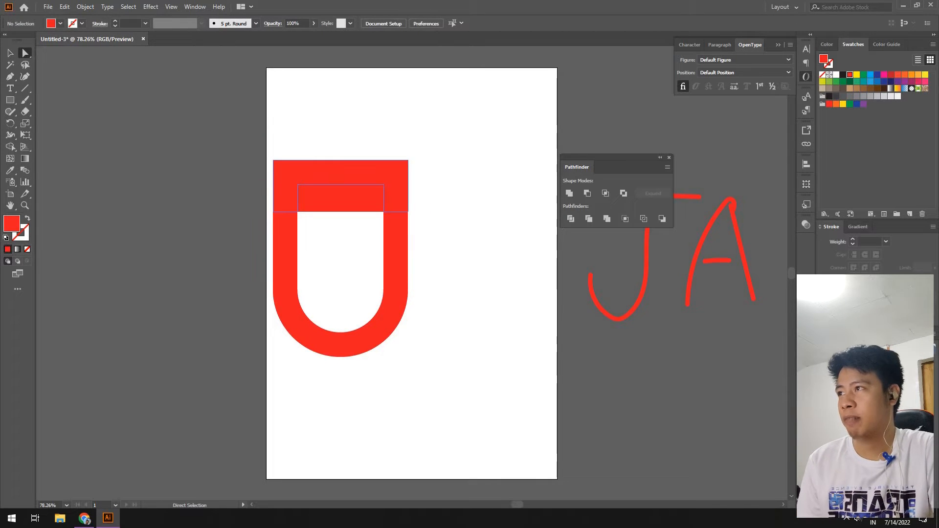
{"action": "left_click", "coordinate": [344, 172]}
{"action": "key", "text": "Delete"}
{"action": "left_click", "coordinate": [342, 198]}
{"action": "key", "text": "Delete"}
{"action": "left_click_drag", "start_coordinate": [341, 140], "coordinate": [341, 224]}
{"action": "key", "text": "Delete"}
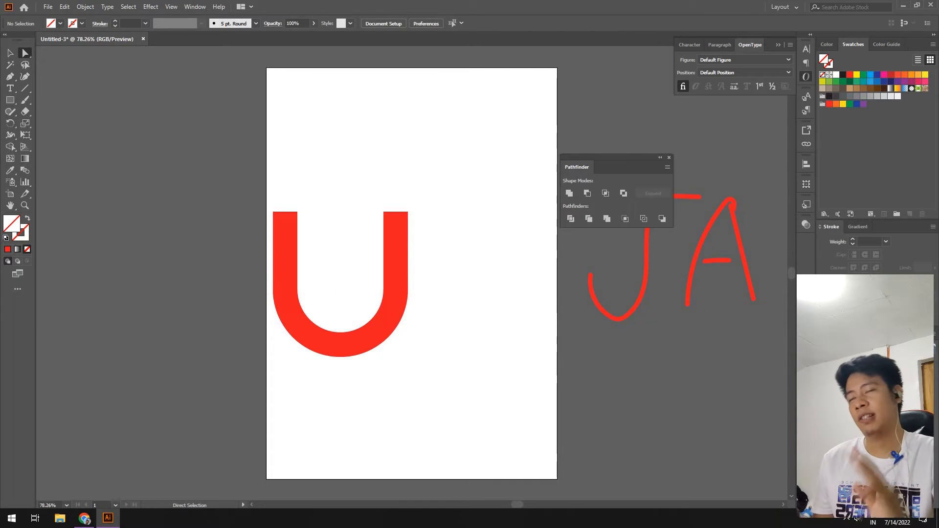
{"action": "key", "text": "v"}
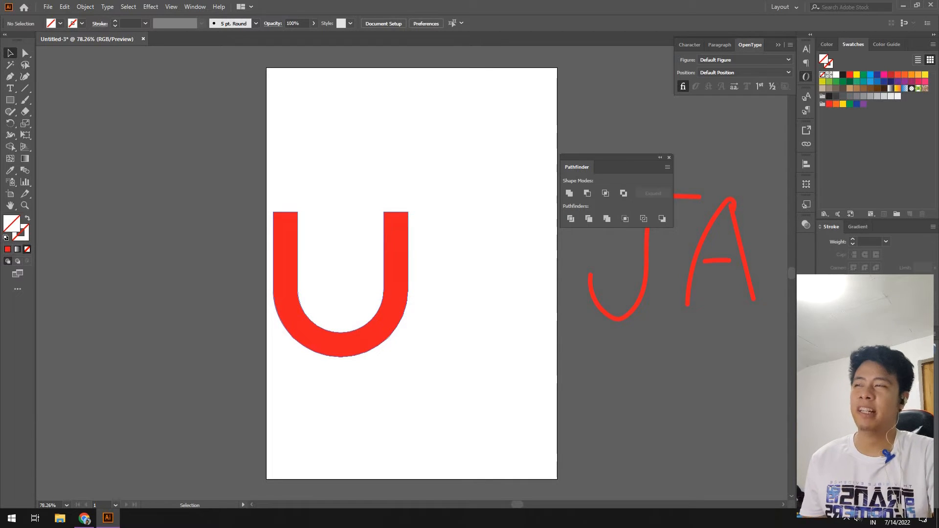
Shift the U left, place a copy to its right, and reflect the copy horizontally.
{"action": "left_click_drag", "start_coordinate": [396, 225], "coordinate": [279, 225]}
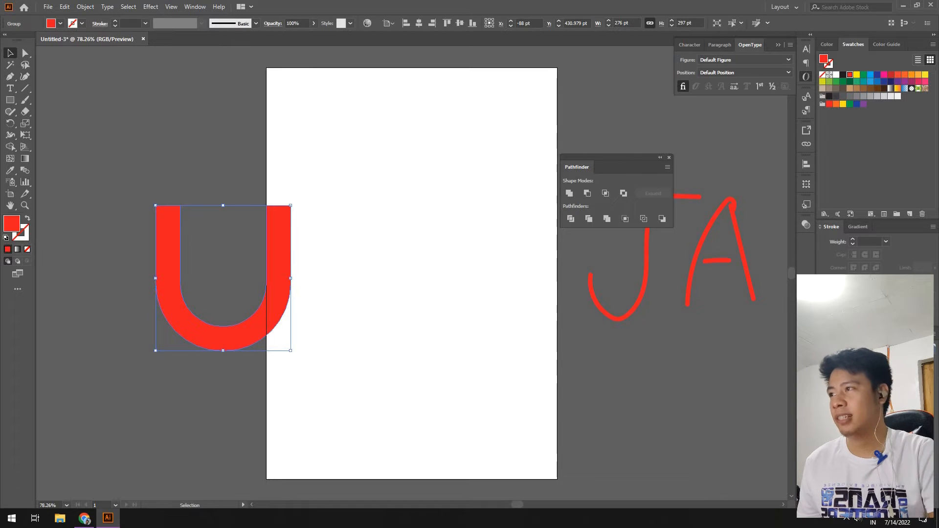
{"action": "left_click_drag", "start_coordinate": [223, 278], "coordinate": [411, 243]}
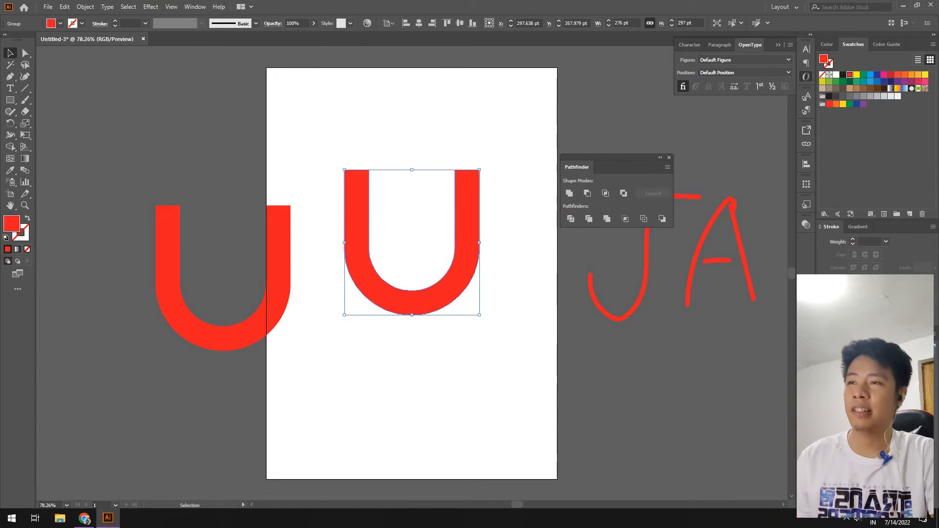
{"action": "right_click", "coordinate": [466, 273]}
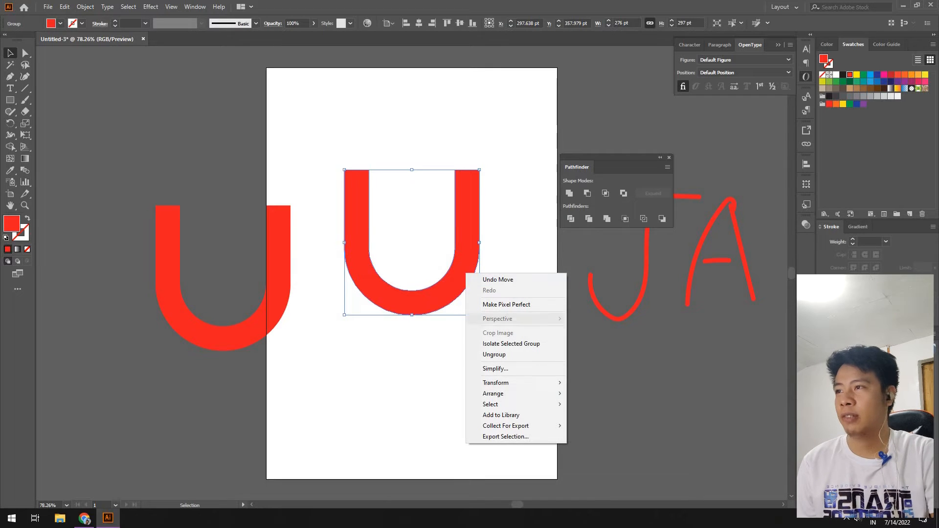
{"action": "mouse_move", "coordinate": [494, 394]}
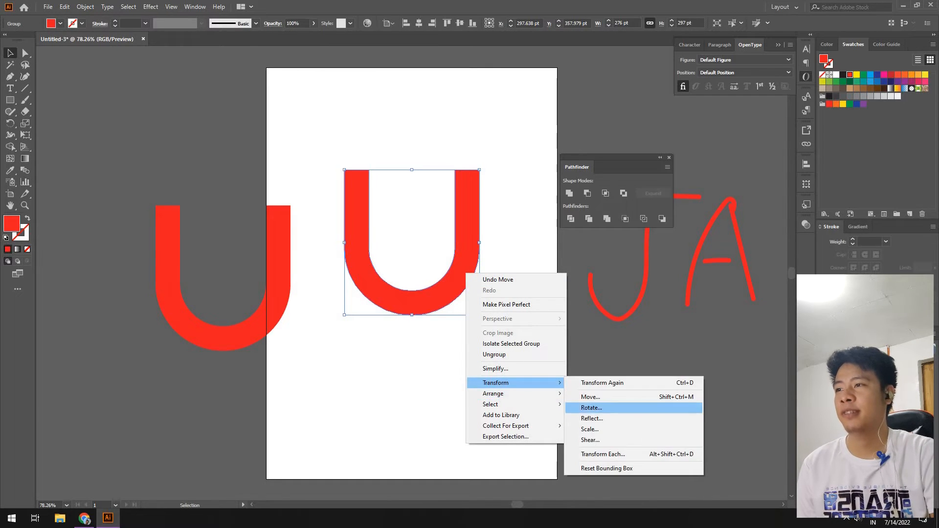
{"action": "left_click", "coordinate": [592, 415]}
{"action": "key", "text": "Return"}
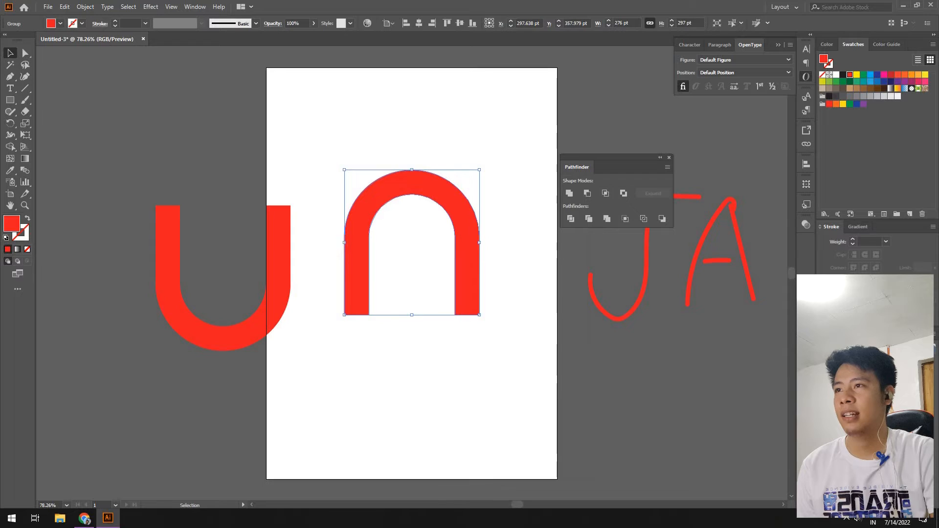
{"action": "right_click", "coordinate": [470, 226]}
{"action": "mouse_move", "coordinate": [543, 335]}
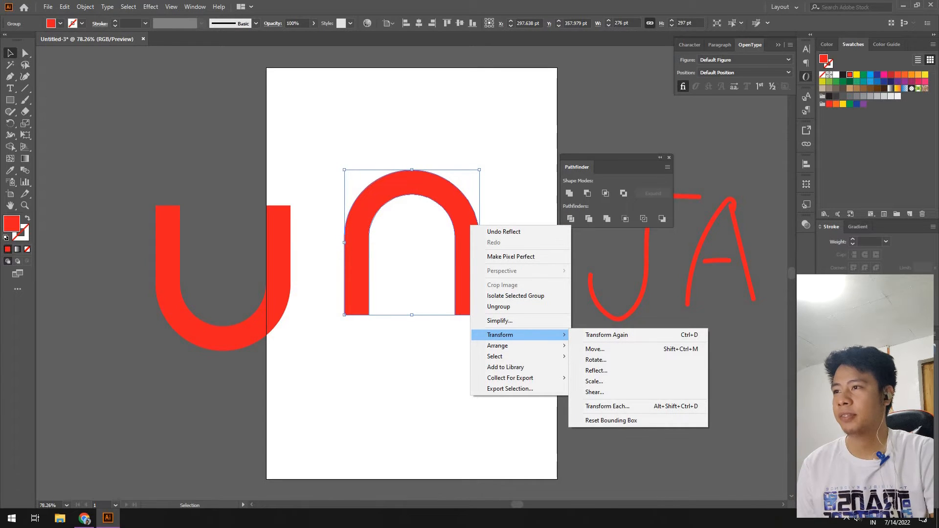
{"action": "left_click", "coordinate": [519, 184]}
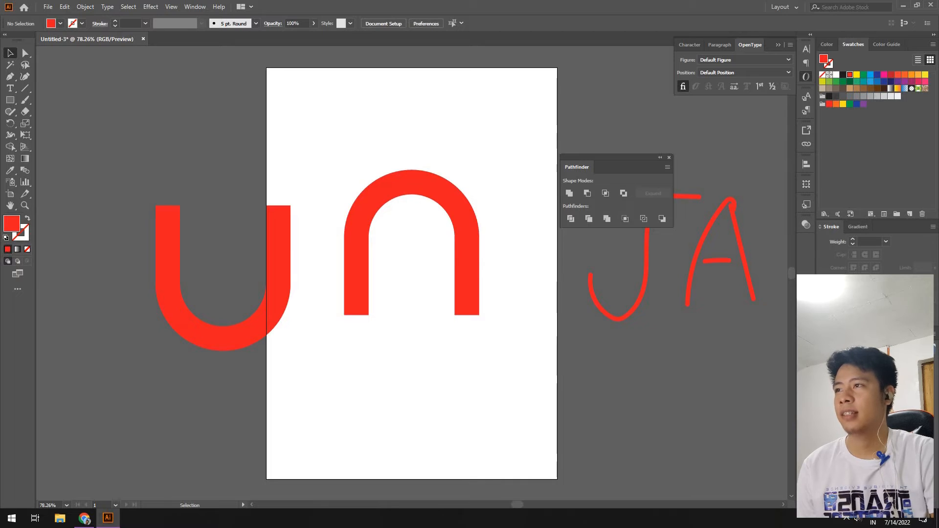
Drag the U under the arch so the arch's stem roughly overlaps the U's stem.
{"action": "left_click_drag", "start_coordinate": [289, 213], "coordinate": [358, 257]}
{"action": "left_click", "coordinate": [413, 283]}
{"action": "left_click_drag", "start_coordinate": [373, 216], "coordinate": [358, 200]}
{"action": "left_click", "coordinate": [401, 254]}
{"action": "key", "text": "z"}
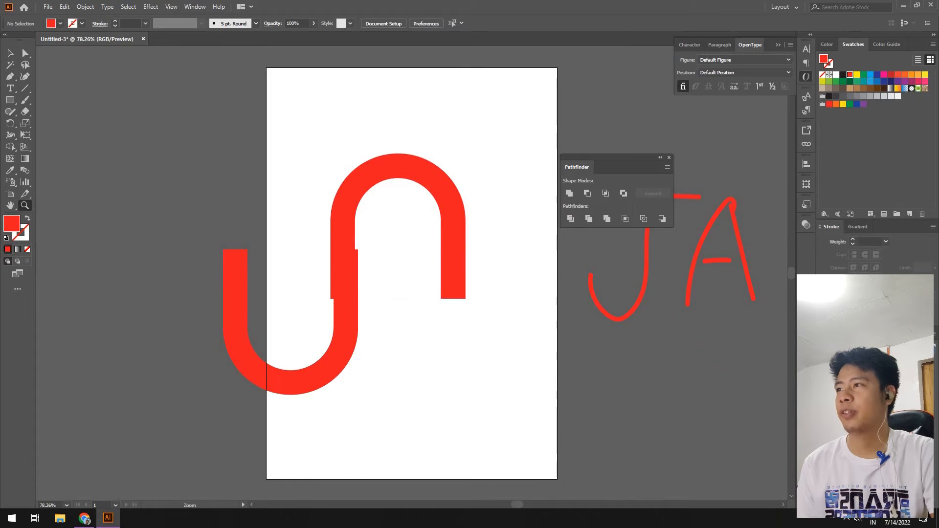
{"action": "left_click", "coordinate": [382, 246]}
{"action": "left_click", "coordinate": [386, 268]}
{"action": "left_click", "coordinate": [407, 269]}
{"action": "key", "text": "v"}
{"action": "left_click_drag", "start_coordinate": [395, 268], "coordinate": [403, 274]}
{"action": "left_click", "coordinate": [440, 303]}
Zoom in on the stem junction and fine-tune the arch until both stems line up.
{"action": "key", "text": "z"}
{"action": "left_click", "coordinate": [408, 376]}
{"action": "left_click", "coordinate": [386, 346]}
{"action": "key", "text": "v"}
{"action": "left_click_drag", "start_coordinate": [411, 195], "coordinate": [437, 170]}
{"action": "key", "text": "z"}
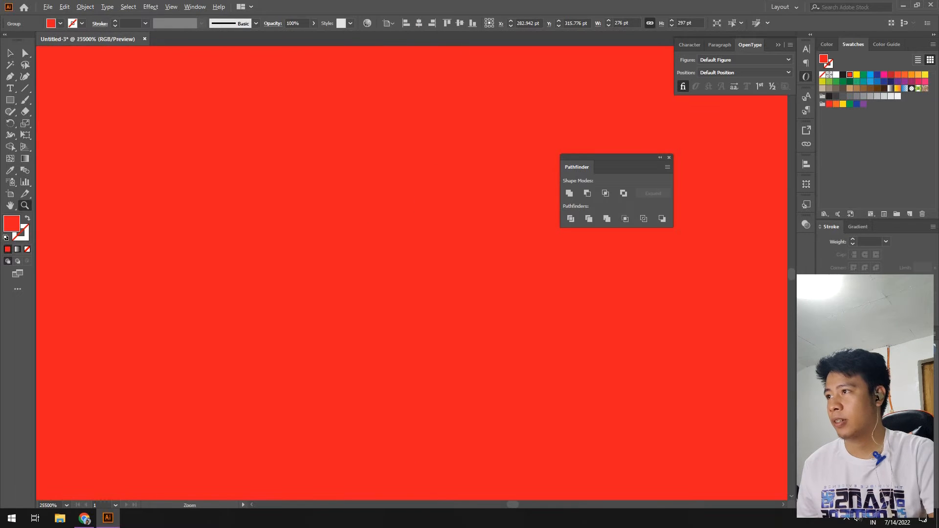
{"action": "scroll", "coordinate": [396, 260], "scroll_direction": "down", "scroll_amount": 15}
{"action": "left_click", "coordinate": [399, 258]}
{"action": "left_click", "coordinate": [400, 258]}
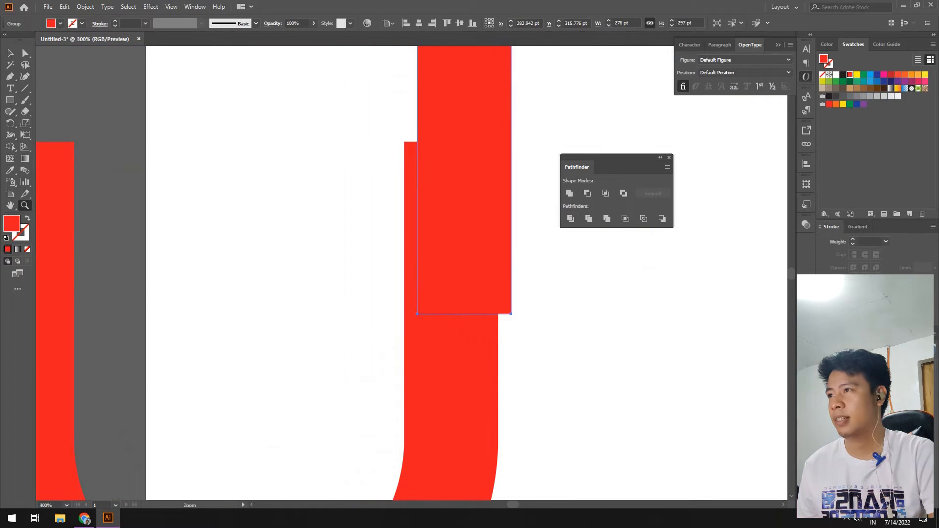
{"action": "left_click", "coordinate": [435, 297]}
{"action": "left_click", "coordinate": [433, 297]}
{"action": "left_click", "coordinate": [420, 297]}
{"action": "left_click", "coordinate": [406, 297]}
{"action": "key", "text": "v"}
{"action": "left_click_drag", "start_coordinate": [383, 153], "coordinate": [331, 184]}
Dock the Pathfinder panel and magnify the stepped edge where the stems meet.
{"action": "key", "text": "ctrl+shift+a"}
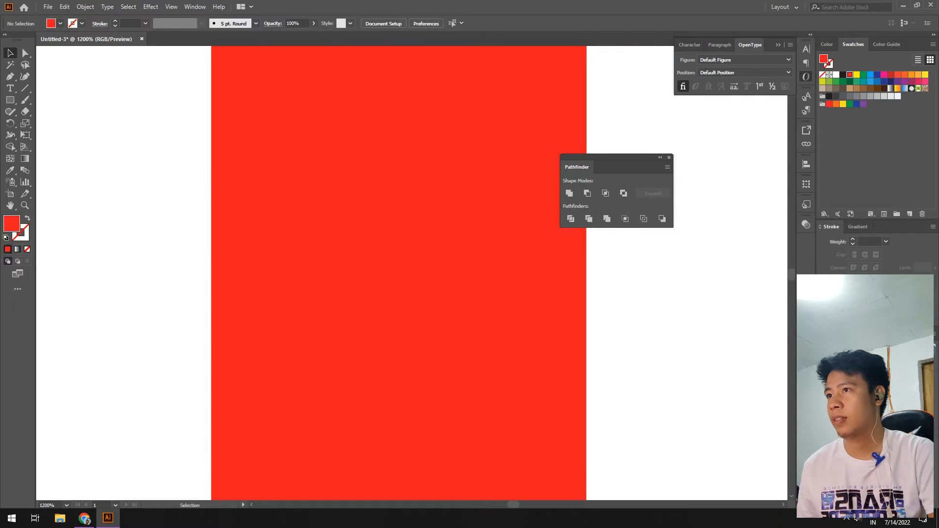
{"action": "left_click_drag", "start_coordinate": [577, 167], "coordinate": [763, 45]}
{"action": "key", "text": "z"}
{"action": "left_click", "coordinate": [570, 210]}
{"action": "left_click", "coordinate": [404, 228]}
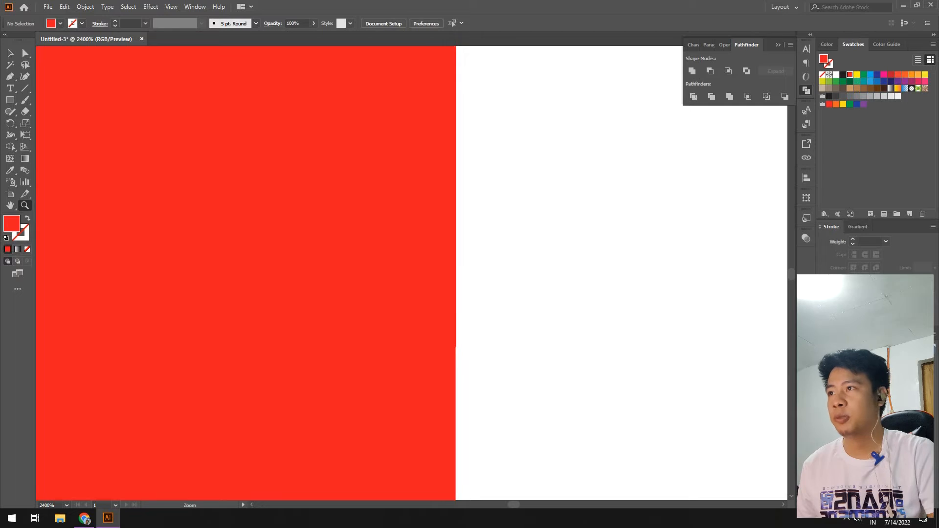
{"action": "left_click", "coordinate": [436, 286]}
{"action": "left_click", "coordinate": [428, 337]}
{"action": "left_click", "coordinate": [412, 310]}
{"action": "left_click", "coordinate": [445, 312]}
{"action": "left_click", "coordinate": [412, 238]}
{"action": "left_click", "coordinate": [442, 217]}
{"action": "left_click", "coordinate": [368, 279]}
{"action": "left_click", "coordinate": [318, 217]}
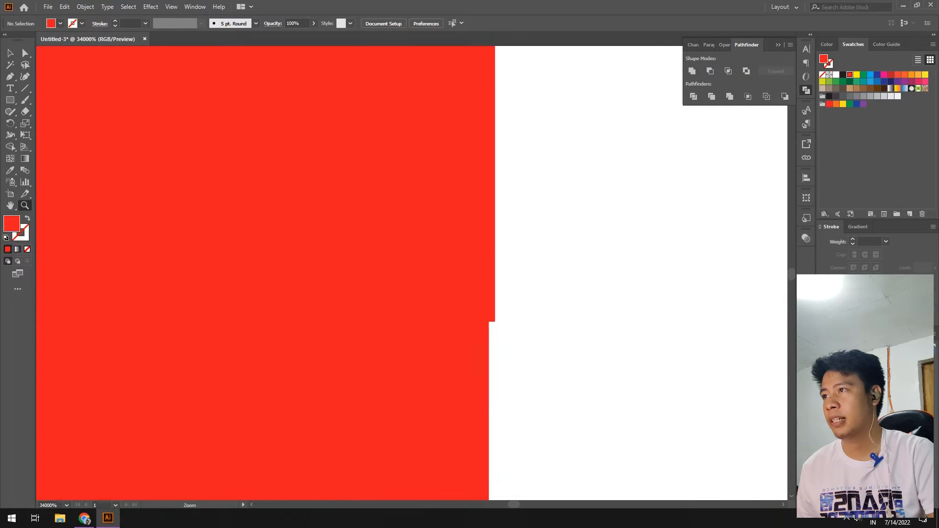
{"action": "left_click", "coordinate": [242, 164]}
{"action": "left_click", "coordinate": [415, 190], "text": "alt"}
Nudge the red group to close the edge gap, then zoom back to 100%.
{"action": "key", "text": "v"}
{"action": "left_click", "coordinate": [482, 264]}
{"action": "left_click_drag", "start_coordinate": [615, 357], "coordinate": [610, 355]}
{"action": "key", "text": "ctrl+shift+a"}
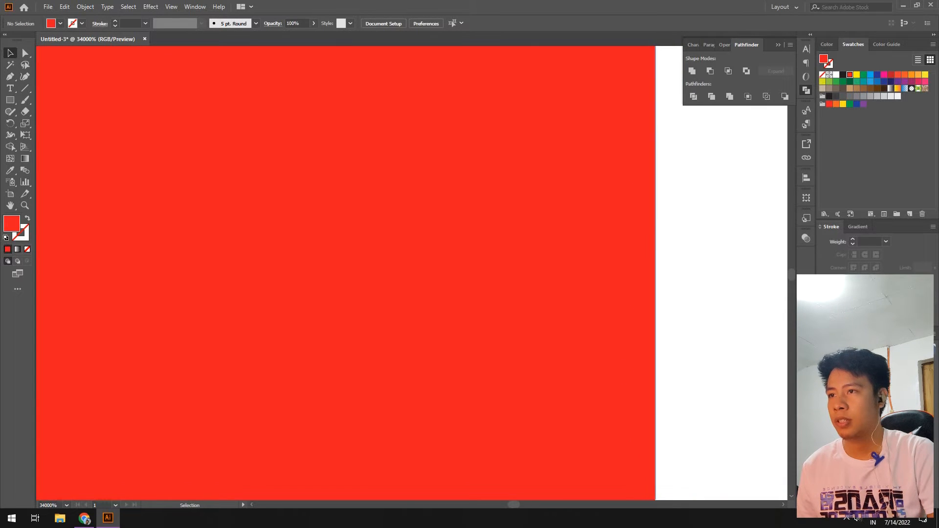
{"action": "key", "text": "z"}
{"action": "left_click", "coordinate": [39, 244], "text": "alt"}
{"action": "left_click", "coordinate": [39, 245], "text": "alt"}
{"action": "scroll", "coordinate": [344, 260], "scroll_direction": "down", "scroll_amount": 12}
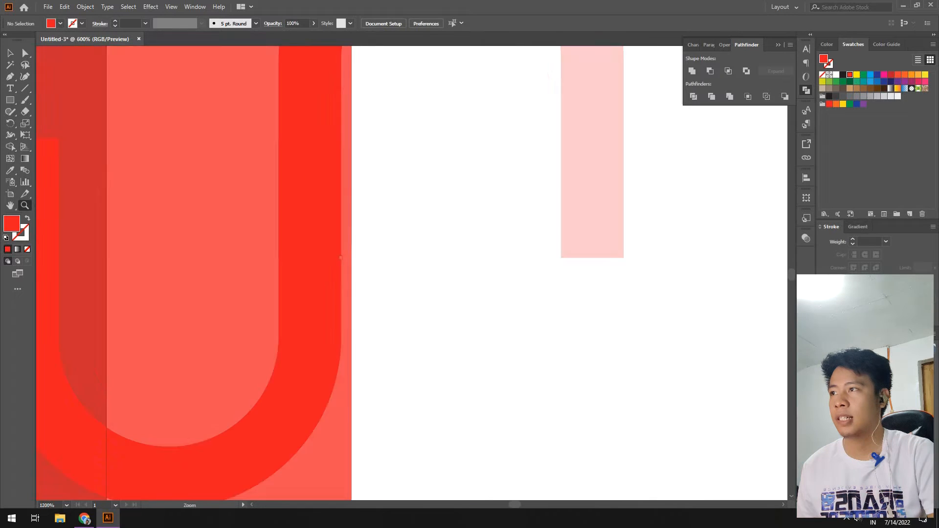
{"action": "left_click", "coordinate": [319, 257], "text": "alt"}
{"action": "left_click", "coordinate": [320, 257], "text": "alt"}
{"action": "left_click", "coordinate": [462, 282]}
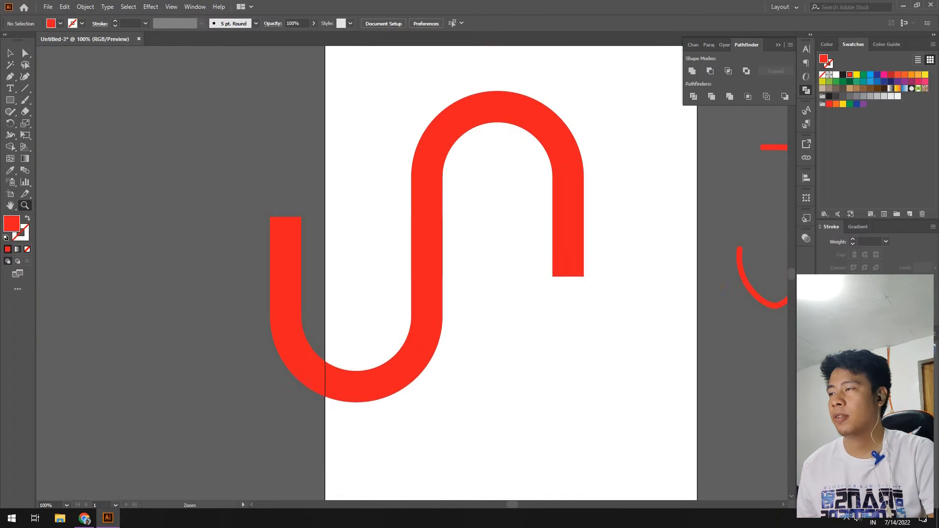
Draw a rectangle over the U's left arm, reaching down to the arch end's height.
{"action": "key", "text": "v"}
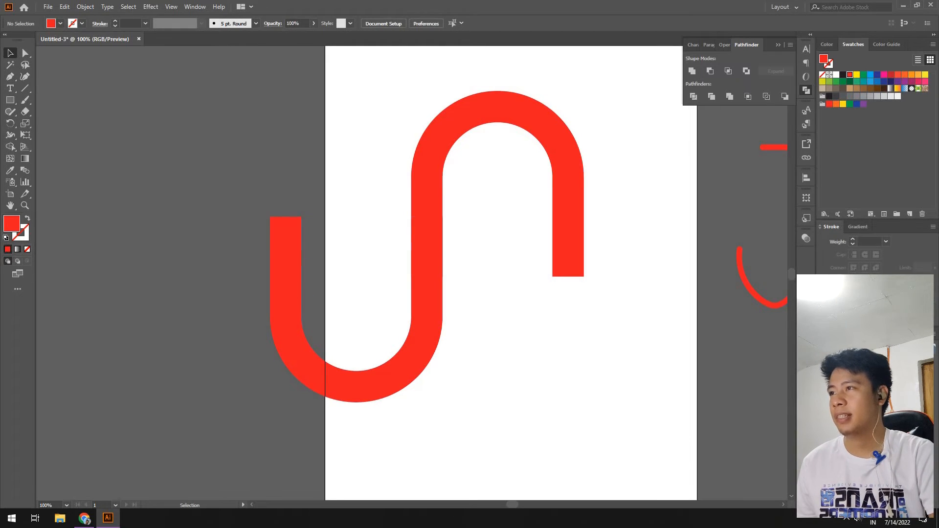
{"action": "key", "text": "m"}
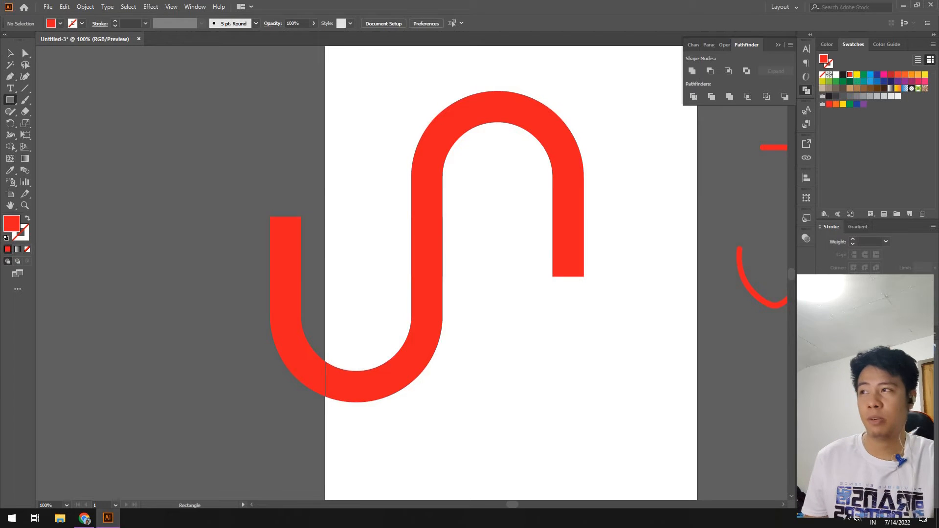
{"action": "left_click_drag", "start_coordinate": [240, 174], "coordinate": [328, 246]}
{"action": "key", "text": "v"}
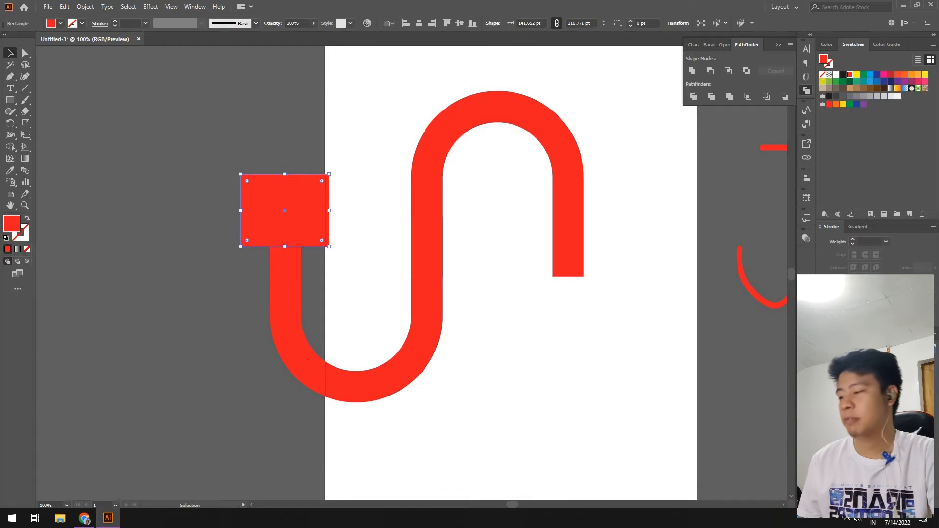
{"action": "left_click_drag", "start_coordinate": [284, 247], "coordinate": [287, 277]}
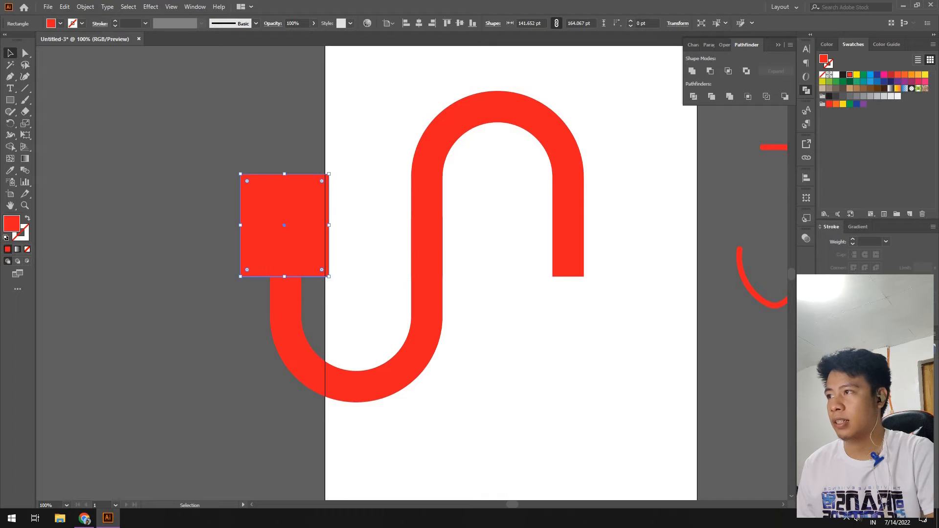
Select the rectangle and the covered arm anchors with Direct Selection and delete them.
{"action": "key", "text": "a"}
{"action": "left_click_drag", "start_coordinate": [342, 149], "coordinate": [259, 308]}
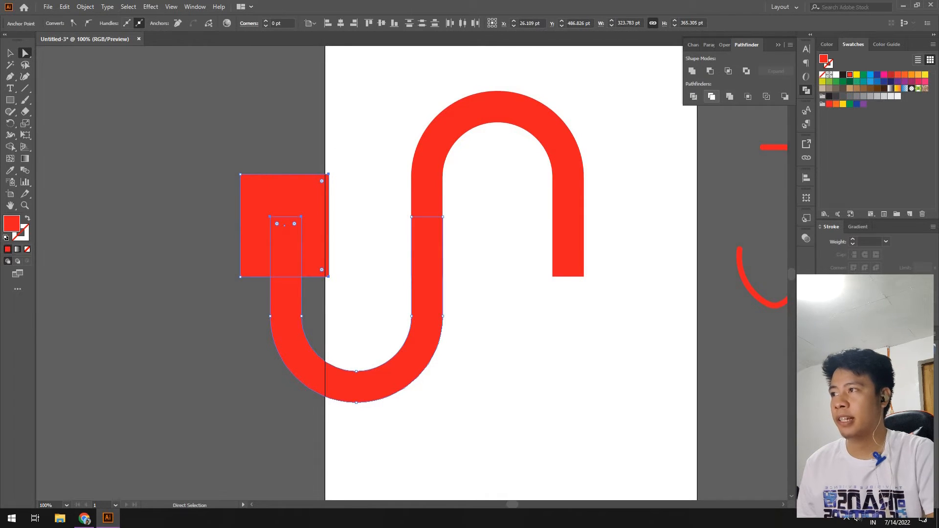
{"action": "key", "text": "ctrl+g"}
{"action": "key", "text": "ctrl+shift+a"}
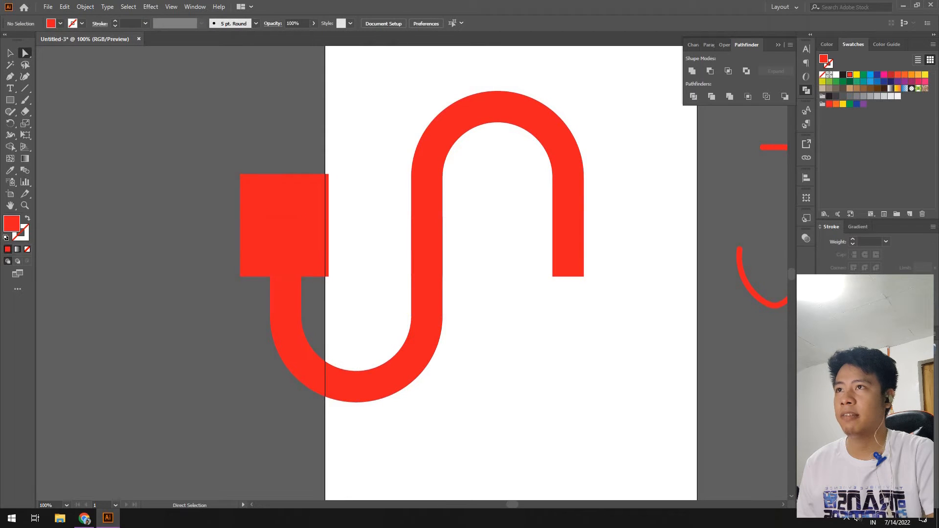
{"action": "left_click_drag", "start_coordinate": [317, 240], "coordinate": [305, 289]}
{"action": "key", "text": "Delete"}
{"action": "key", "text": "Delete"}
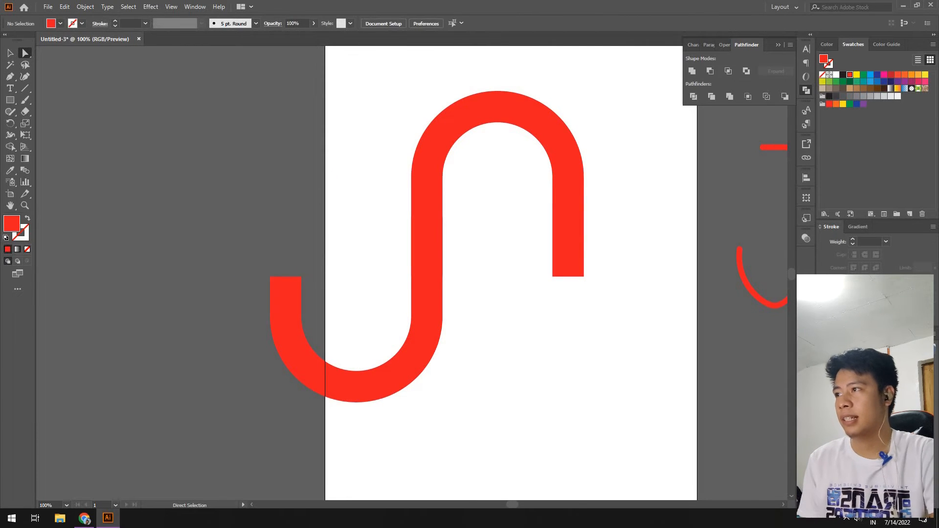
{"action": "left_click_drag", "start_coordinate": [360, 238], "coordinate": [303, 304]}
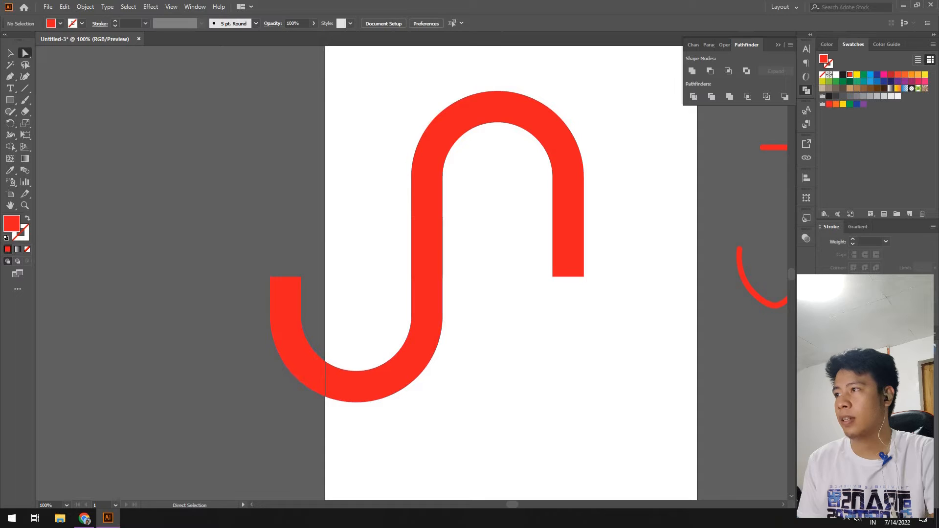
Centre the S-shaped monogram horizontally on the artboard.
{"action": "key", "text": "z"}
{"action": "left_click", "coordinate": [340, 265], "text": "alt"}
{"action": "key", "text": "v"}
{"action": "left_click_drag", "start_coordinate": [398, 254], "coordinate": [455, 252]}
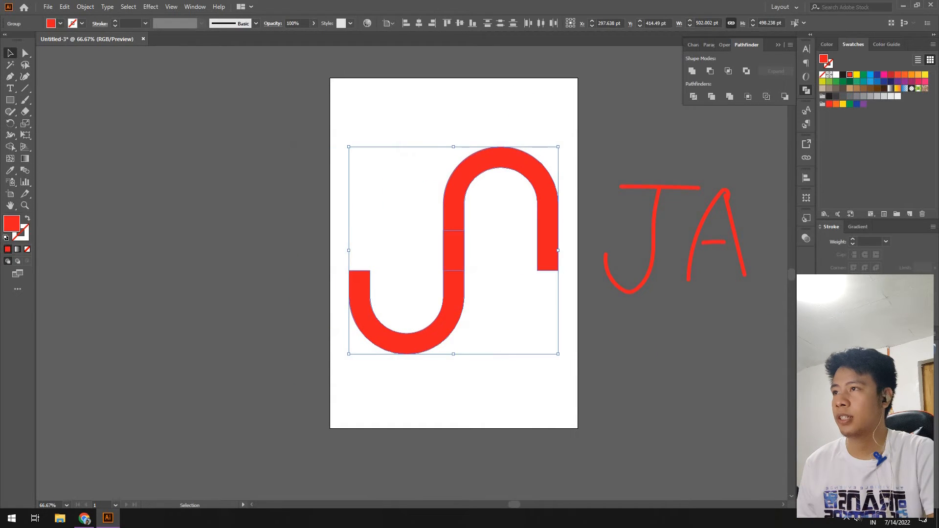
{"action": "key", "text": "ctrl+shift+a"}
Fully round the square left end of the lower stroke with the corner widget.
{"action": "key", "text": "a"}
{"action": "left_click", "coordinate": [446, 296]}
{"action": "key", "text": "ctrl+shift+a"}
{"action": "key", "text": "z"}
{"action": "left_click", "coordinate": [445, 297]}
{"action": "key", "text": "a"}
{"action": "left_click", "coordinate": [431, 295]}
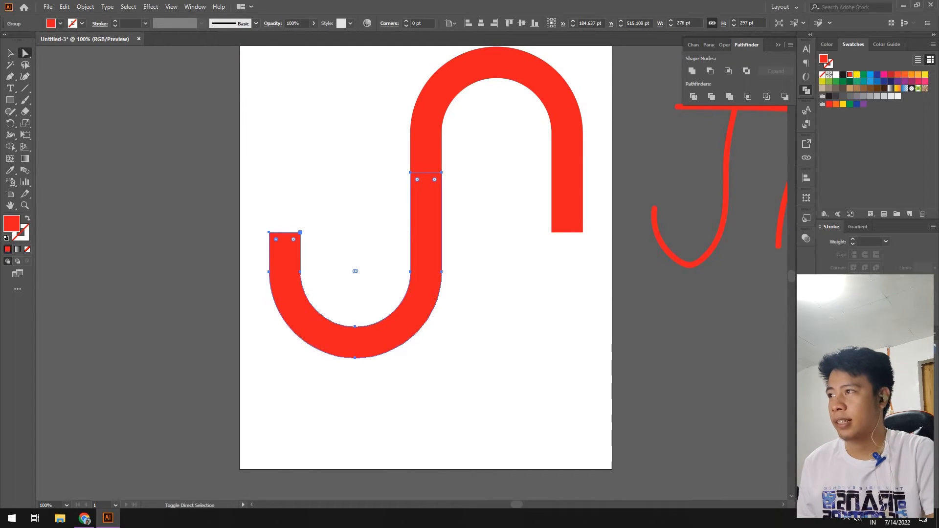
{"action": "left_click", "coordinate": [258, 219]}
{"action": "left_click", "coordinate": [284, 253]}
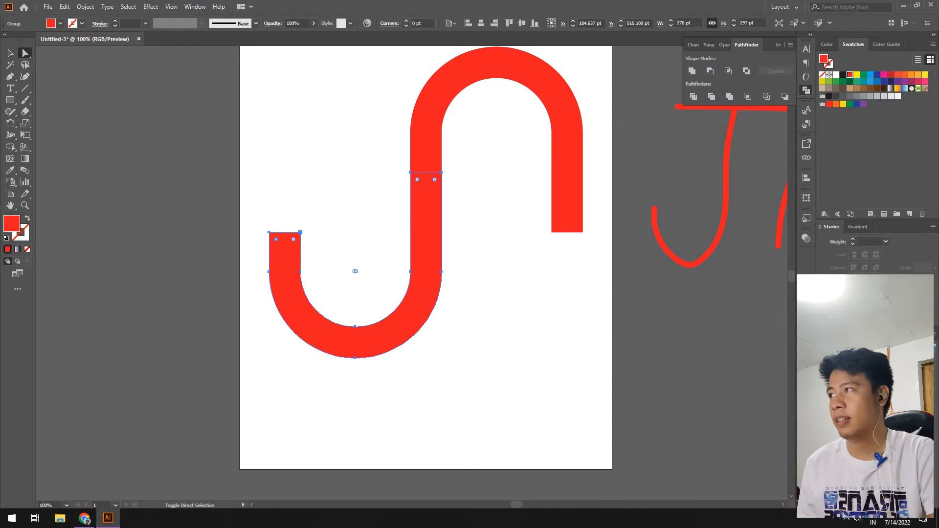
{"action": "left_click_drag", "start_coordinate": [294, 239], "coordinate": [284, 248]}
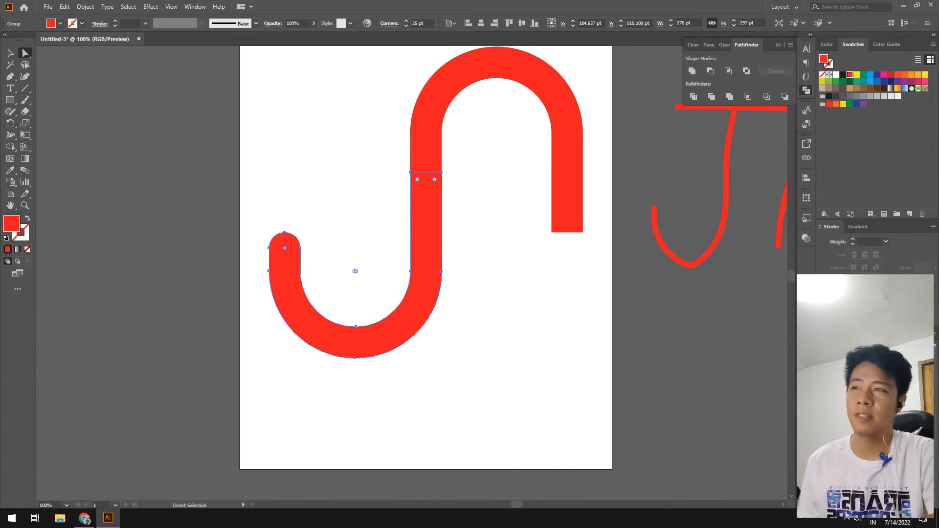
{"action": "left_click", "coordinate": [337, 235]}
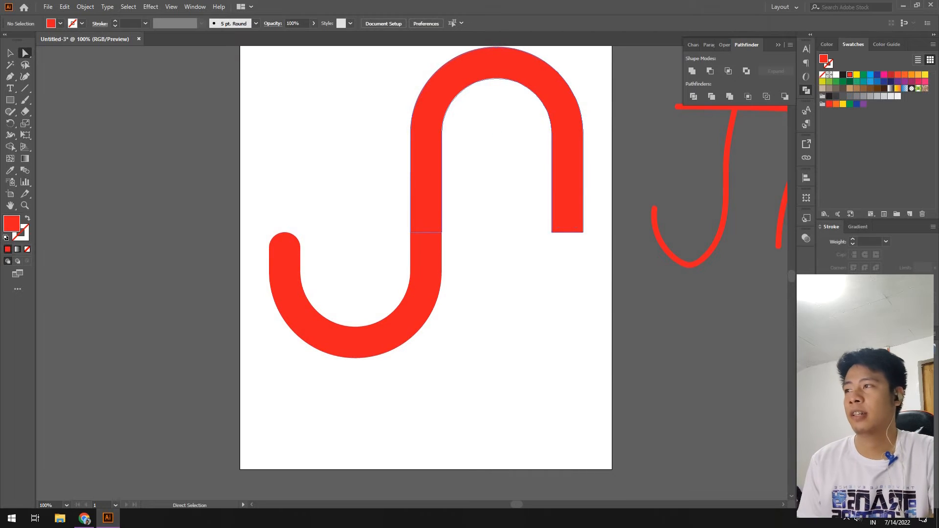
Round the arch's square lower-right end to a 25 pt corner radius.
{"action": "left_click", "coordinate": [567, 208]}
{"action": "left_click", "coordinate": [551, 232]}
{"action": "left_click", "coordinate": [582, 233], "text": "shift"}
{"action": "left_click_drag", "start_coordinate": [576, 225], "coordinate": [589, 114]}
{"action": "left_click", "coordinate": [509, 244]}
Zoom out to 66.67% and select the whole monogram artwork.
{"action": "key", "text": "z"}
{"action": "left_click", "coordinate": [418, 378], "text": "alt"}
{"action": "key", "text": "v"}
{"action": "left_click_drag", "start_coordinate": [351, 181], "coordinate": [529, 383]}
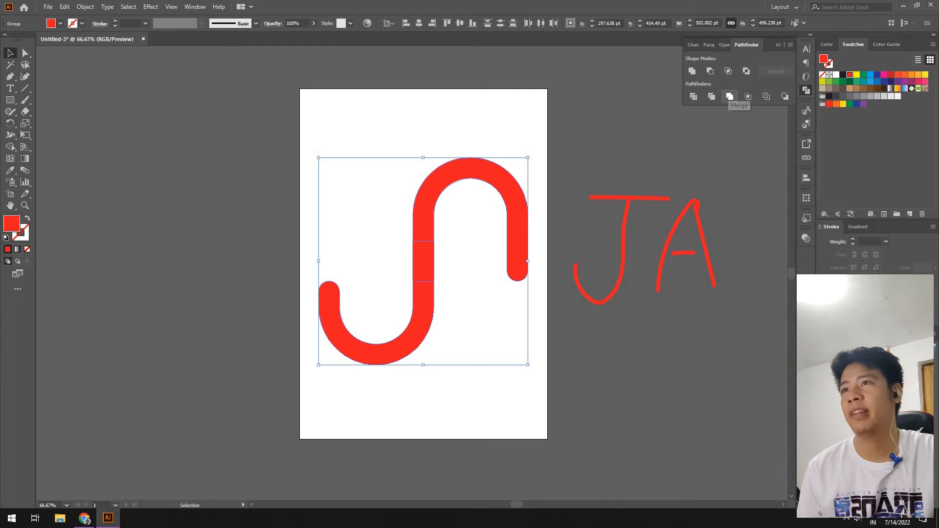
Merge the monogram into one path, centre it vertically, and scale it down proportionally.
{"action": "left_click", "coordinate": [729, 96]}
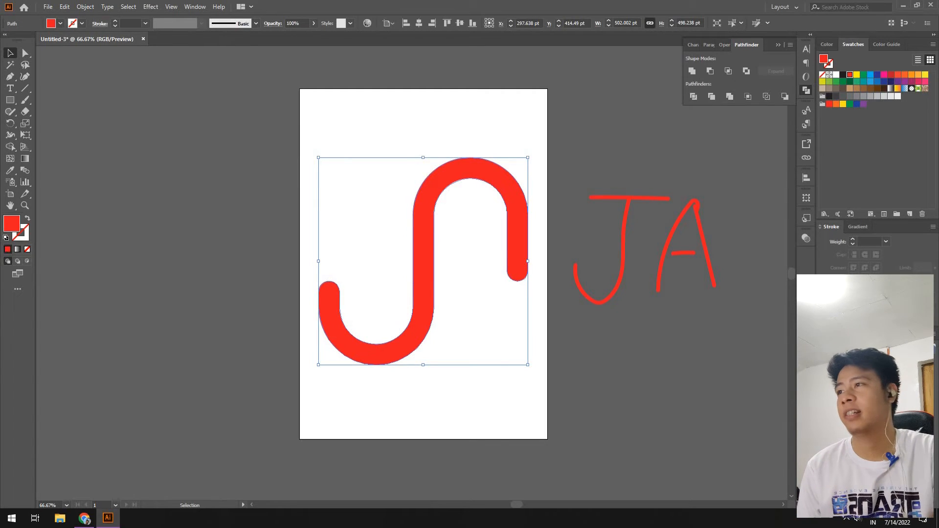
{"action": "left_click", "coordinate": [459, 23]}
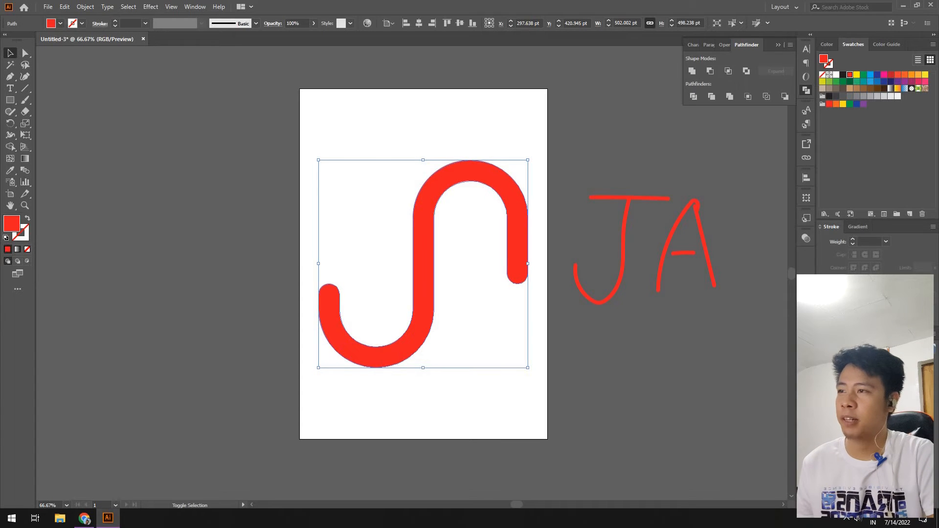
{"action": "left_click_drag", "start_coordinate": [423, 367], "coordinate": [423, 290]}
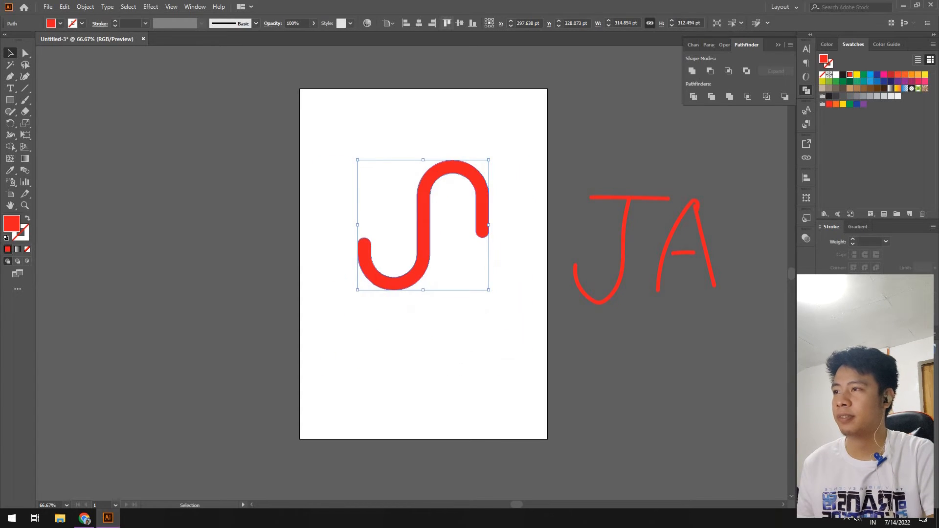
Re-align the scaled S to the artboard's vertical centre and view the whole page.
{"action": "left_click", "coordinate": [406, 23]}
{"action": "left_click", "coordinate": [419, 23]}
{"action": "left_click", "coordinate": [459, 23]}
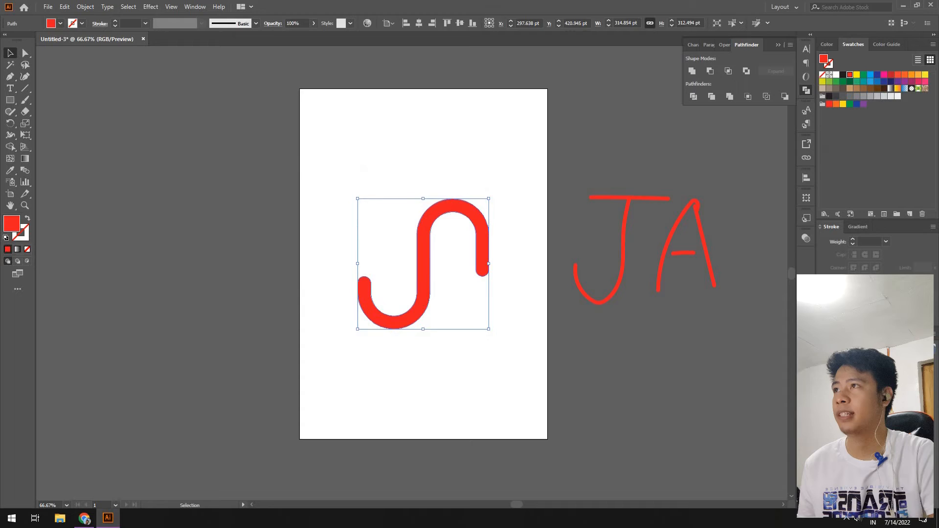
{"action": "left_click", "coordinate": [363, 169]}
{"action": "key", "text": "z"}
{"action": "left_click", "coordinate": [439, 252], "text": "alt"}
{"action": "left_click", "coordinate": [431, 290]}
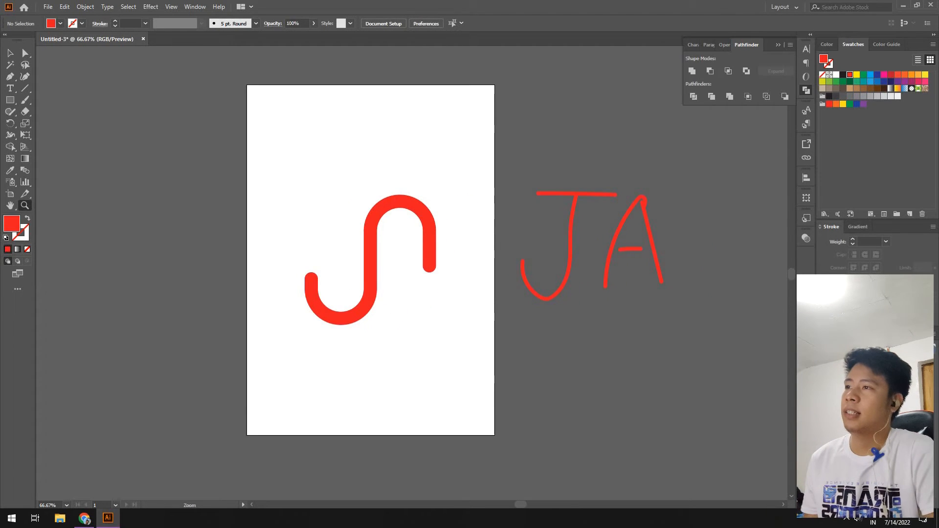
Delete the sketch's A crossbar.
{"action": "key", "text": "v"}
{"action": "left_click_drag", "start_coordinate": [446, 282], "coordinate": [380, 253]}
{"action": "key", "text": "ctrl+z"}
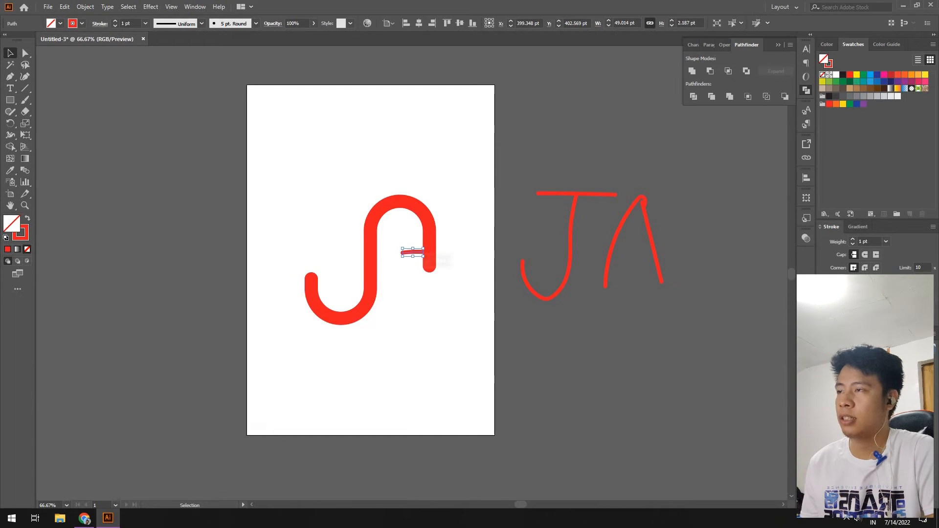
{"action": "key", "text": "Delete"}
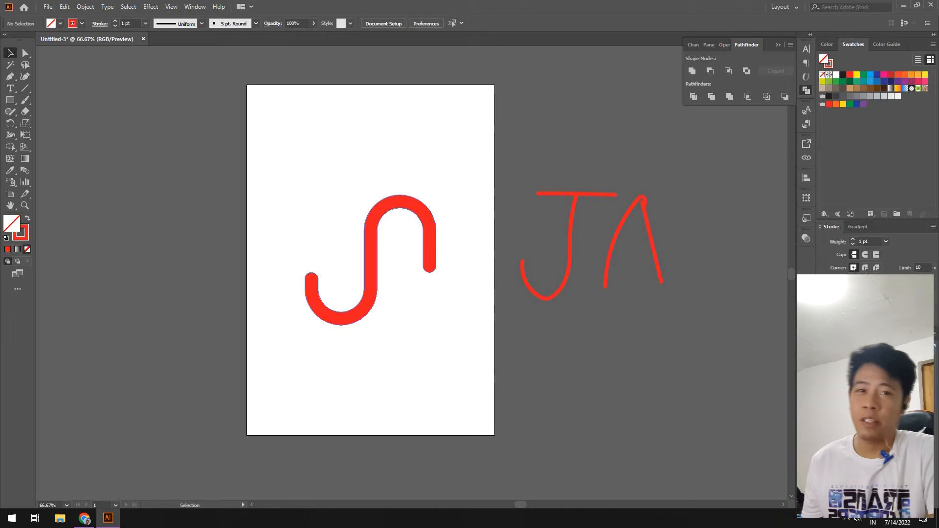
Alt-drag a copy of the red S and place it below the artboard.
{"action": "key", "text": "alt"}
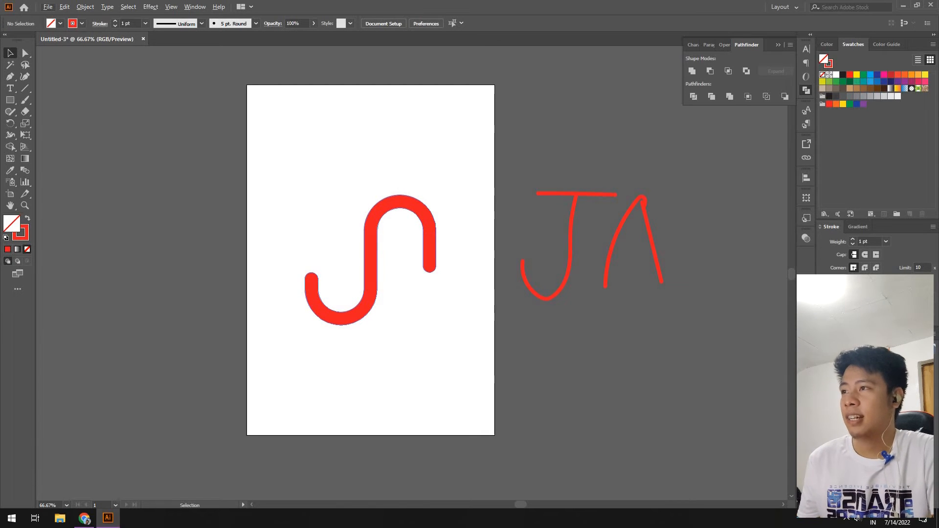
{"action": "left_click", "coordinate": [370, 259]}
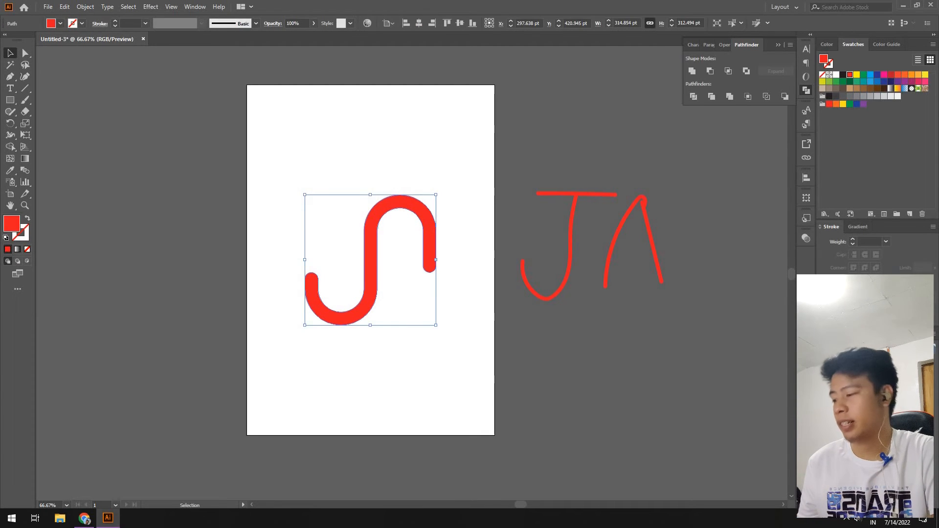
{"action": "left_click_drag", "start_coordinate": [428, 227], "coordinate": [452, 418], "text": "alt"}
{"action": "left_click", "coordinate": [476, 404]}
{"action": "key", "text": "z"}
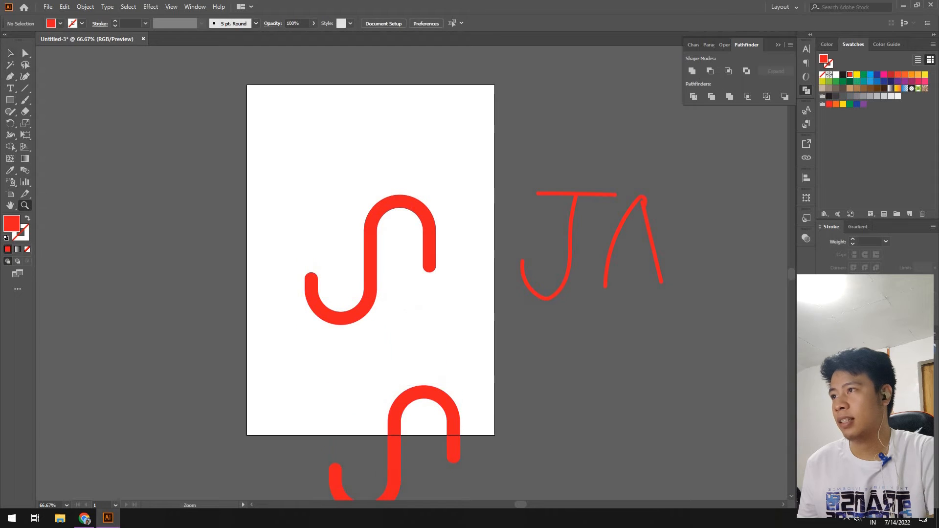
{"action": "left_click", "coordinate": [445, 401], "text": "alt"}
{"action": "left_click", "coordinate": [368, 363]}
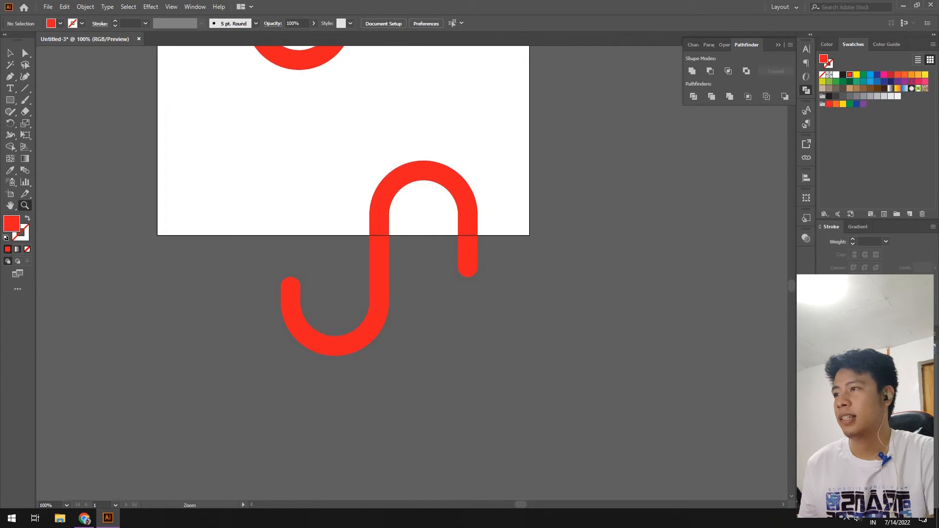
{"action": "key", "text": "v"}
{"action": "left_click_drag", "start_coordinate": [472, 201], "coordinate": [480, 275]}
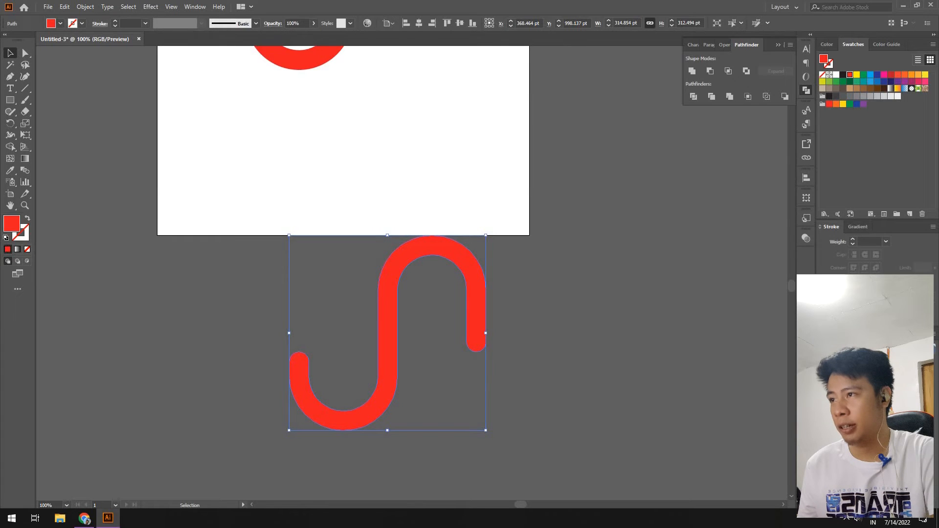
Draw two rectangles over the S copy and apply Pathfinder Divide to all of them.
{"action": "key", "text": "m"}
{"action": "left_click_drag", "start_coordinate": [244, 193], "coordinate": [445, 444]}
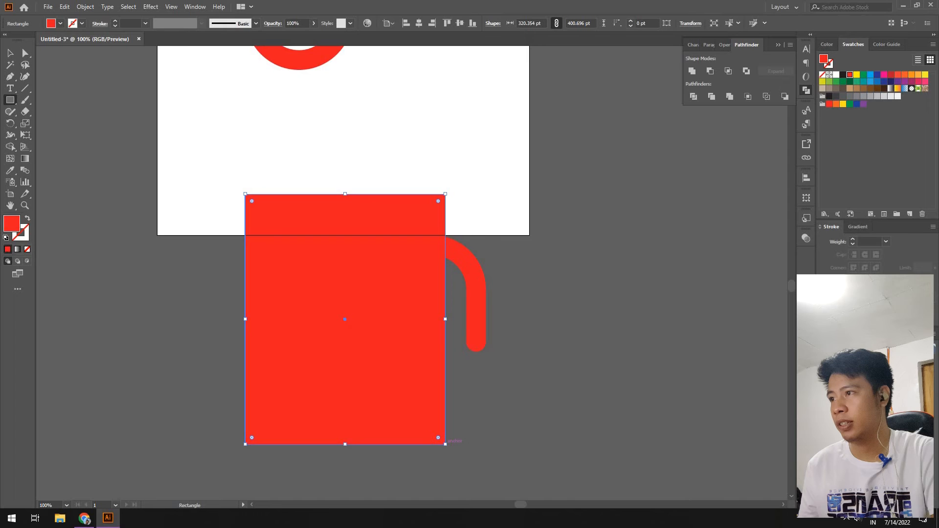
{"action": "left_click_drag", "start_coordinate": [521, 173], "coordinate": [405, 289]}
{"action": "key", "text": "v"}
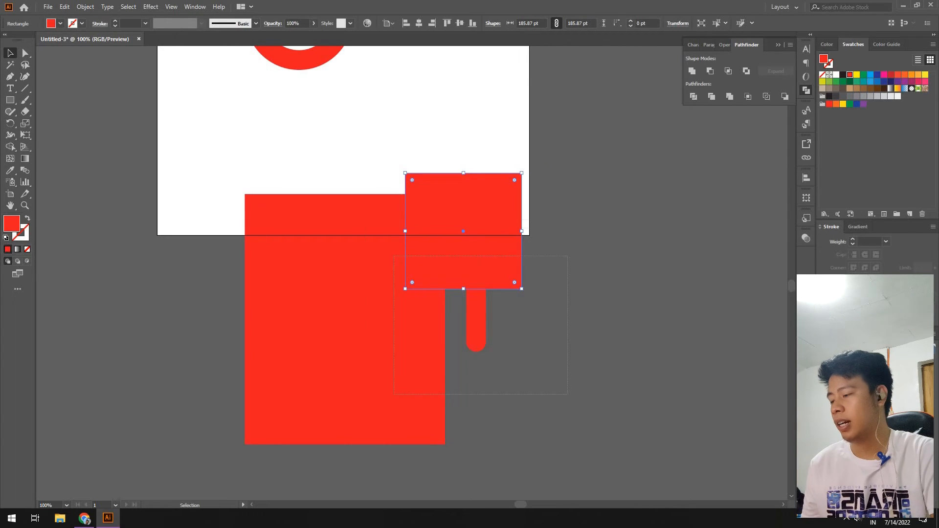
{"action": "left_click_drag", "start_coordinate": [393, 255], "coordinate": [393, 255]}
{"action": "left_click", "coordinate": [693, 97]}
Delete the unwanted divided pieces, keeping only the round-ended pill.
{"action": "left_click", "coordinate": [617, 156]}
{"action": "key", "text": "a"}
{"action": "left_click_drag", "start_coordinate": [574, 154], "coordinate": [373, 274]}
{"action": "key", "text": "Delete"}
{"action": "key", "text": "Delete"}
{"action": "left_click_drag", "start_coordinate": [345, 220], "coordinate": [263, 316]}
{"action": "left_click_drag", "start_coordinate": [345, 316], "coordinate": [435, 429]}
Move the pill up beneath the S's right leg to extend it downward.
{"action": "key", "text": "z"}
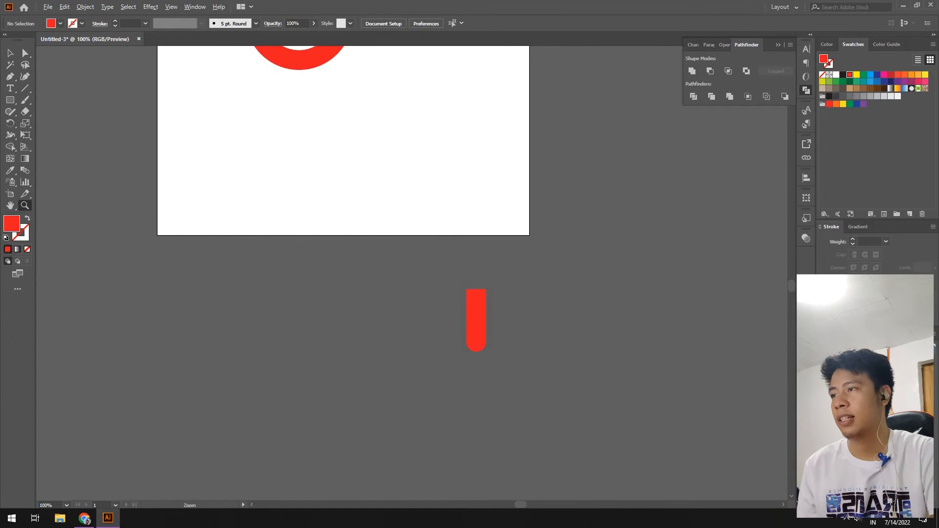
{"action": "scroll", "coordinate": [412, 271], "scroll_direction": "down", "scroll_amount": 2}
{"action": "scroll", "coordinate": [412, 271], "scroll_direction": "right", "scroll_amount": 1}
{"action": "scroll", "coordinate": [412, 272], "scroll_direction": "up", "scroll_amount": 3}
{"action": "key", "text": "v"}
{"action": "left_click_drag", "start_coordinate": [381, 386], "coordinate": [340, 80]}
{"action": "scroll", "coordinate": [339, 158], "scroll_direction": "up", "scroll_amount": 3}
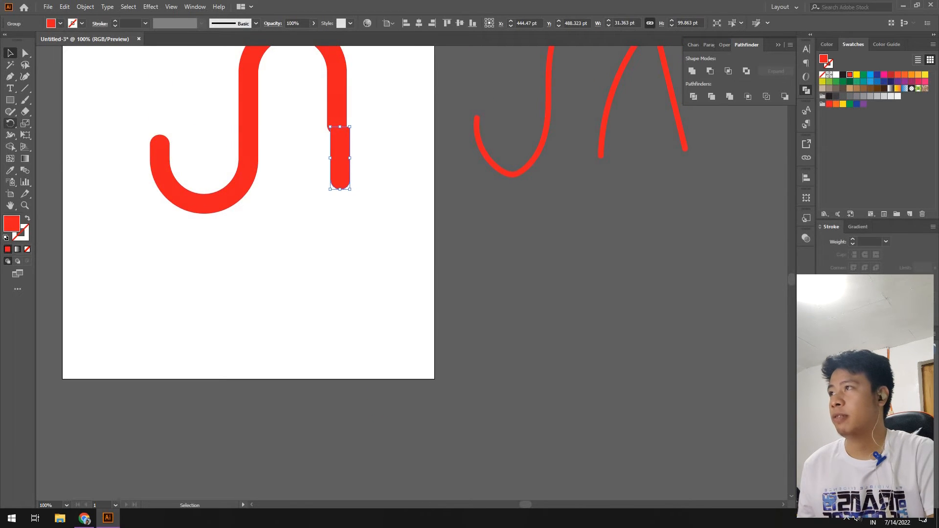
Rotate the pill 90° so it lies horizontal.
{"action": "double_click", "coordinate": [10, 123]}
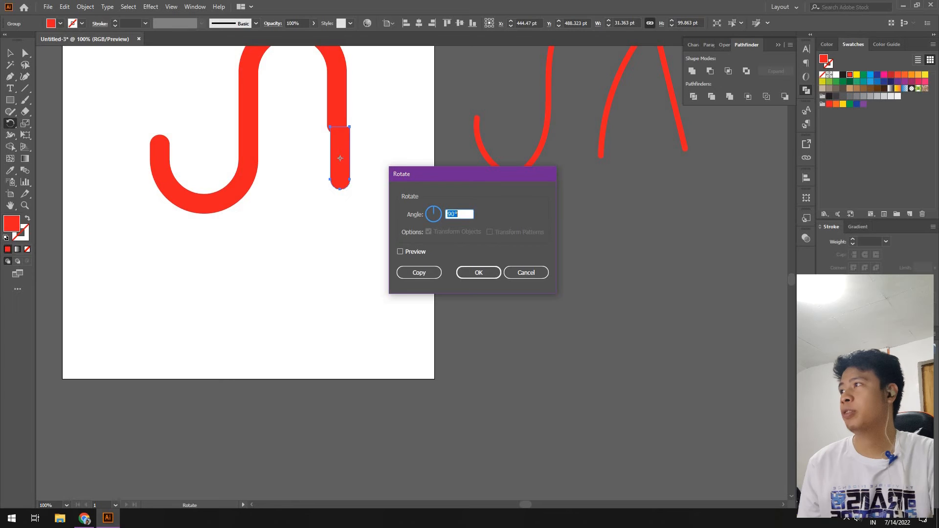
{"action": "key", "text": "Return"}
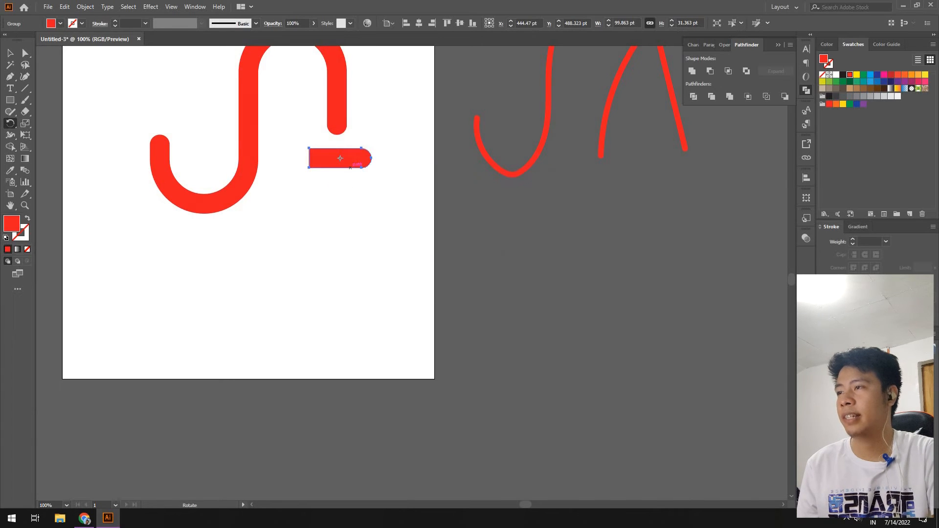
{"action": "key", "text": "v"}
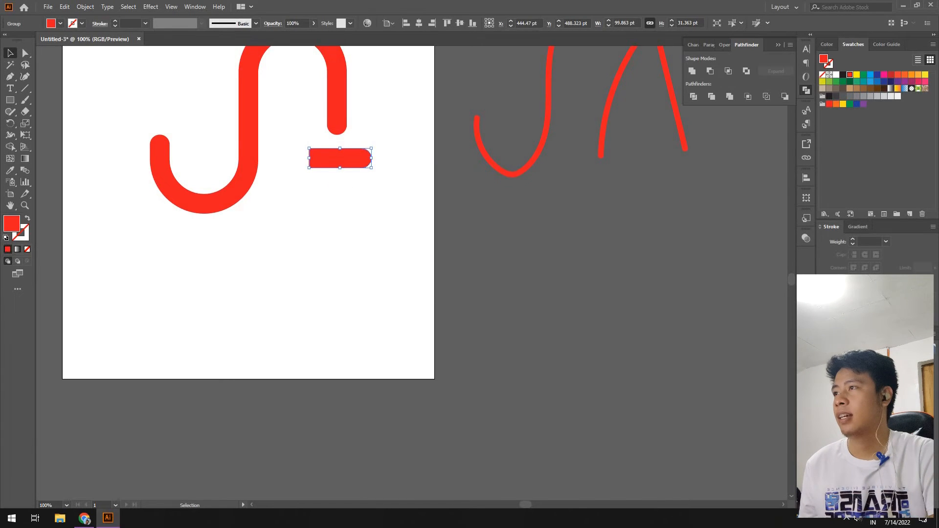
{"action": "left_click", "coordinate": [346, 185]}
{"action": "key", "text": "z"}
{"action": "left_click", "coordinate": [343, 178]}
{"action": "left_click", "coordinate": [422, 251]}
{"action": "left_click", "coordinate": [422, 250]}
{"action": "key", "text": "v"}
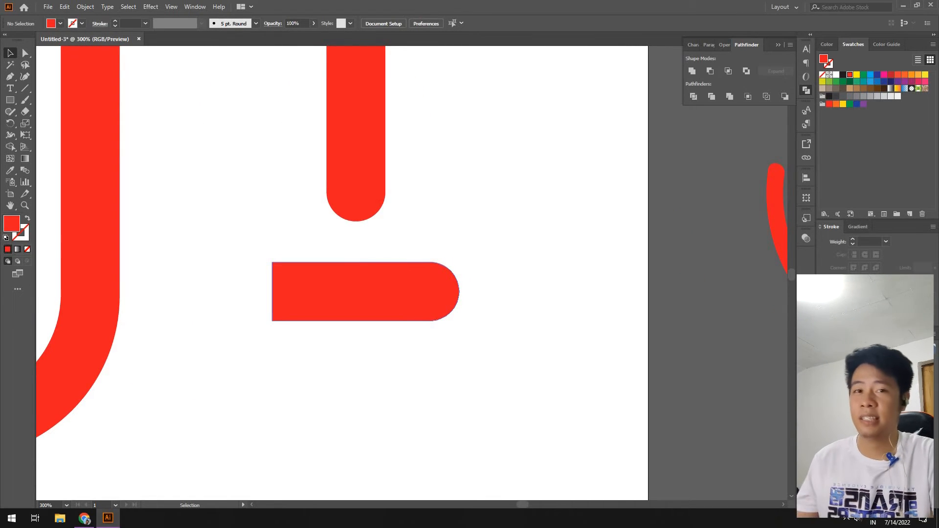
Reflect the pill across the vertical axis so it faces left.
{"action": "left_click", "coordinate": [382, 292]}
{"action": "right_click", "coordinate": [381, 292]}
{"action": "mouse_move", "coordinate": [416, 401]}
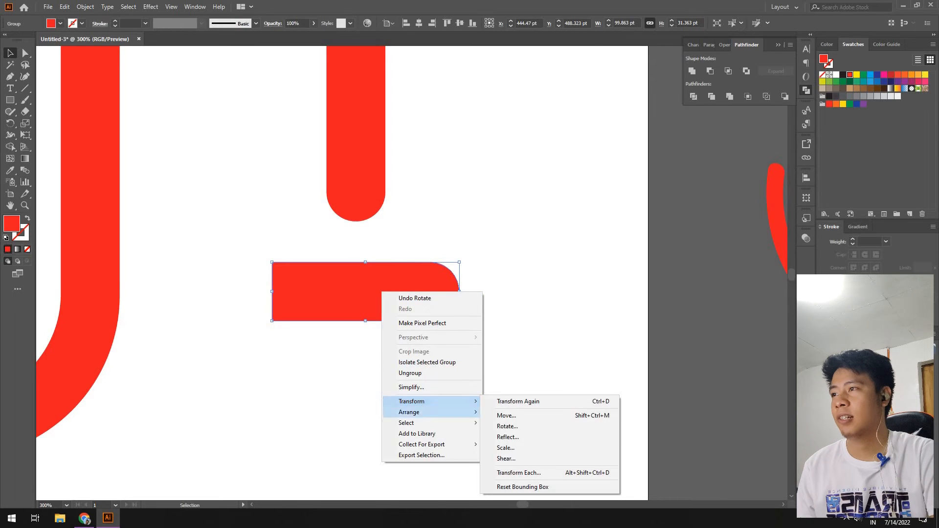
{"action": "left_click", "coordinate": [507, 437]}
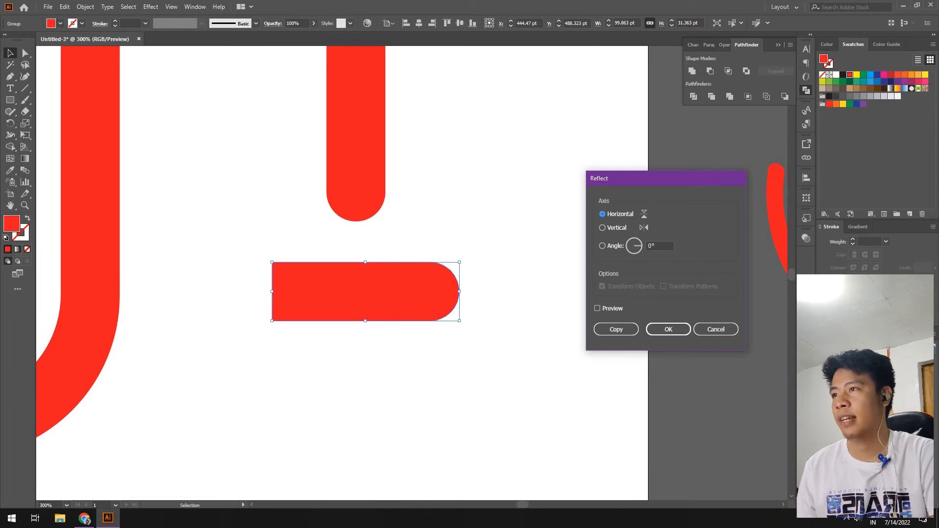
{"action": "left_click", "coordinate": [602, 227]}
{"action": "key", "text": "Return"}
Move the flipped pill onto the A's right stem as its crossbar.
{"action": "left_click_drag", "start_coordinate": [440, 287], "coordinate": [334, 125]}
{"action": "left_click", "coordinate": [305, 196]}
{"action": "key", "text": "z"}
{"action": "left_click", "coordinate": [344, 185], "text": "alt"}
{"action": "left_click", "coordinate": [344, 185], "text": "alt"}
{"action": "left_click", "coordinate": [472, 273], "text": "alt"}
{"action": "left_click", "coordinate": [397, 282], "text": "alt"}
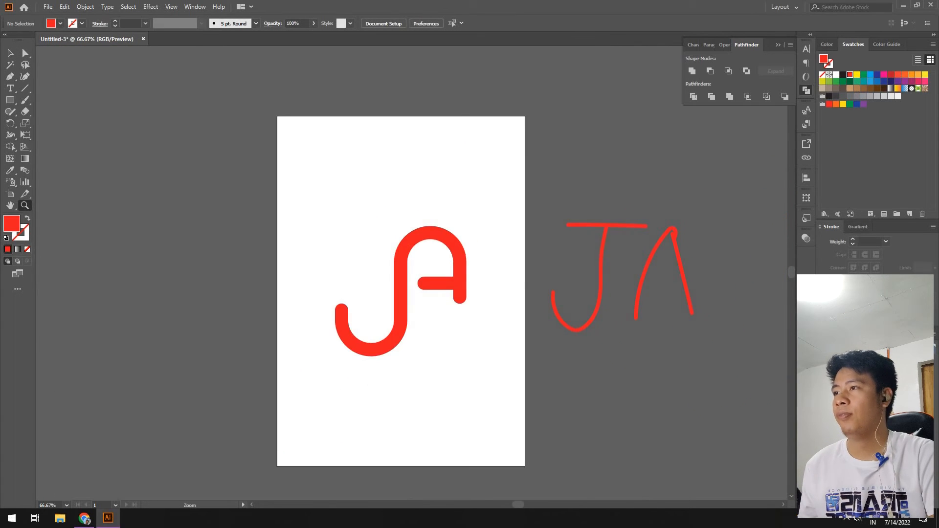
Raise the crossbar slightly higher on the A's stem.
{"action": "left_click", "coordinate": [408, 282]}
{"action": "left_click", "coordinate": [500, 251]}
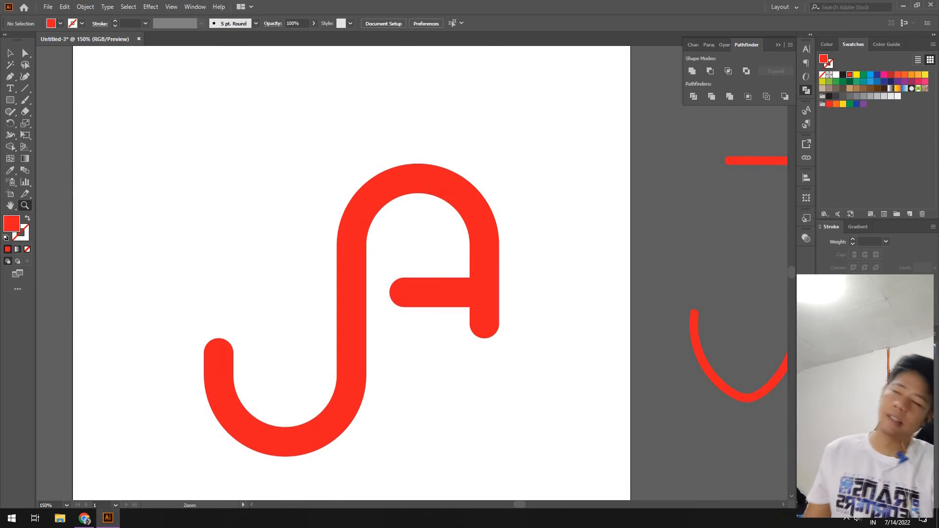
{"action": "left_click", "coordinate": [499, 252]}
{"action": "key", "text": "v"}
{"action": "left_click_drag", "start_coordinate": [415, 298], "coordinate": [415, 283]}
{"action": "left_click", "coordinate": [435, 330]}
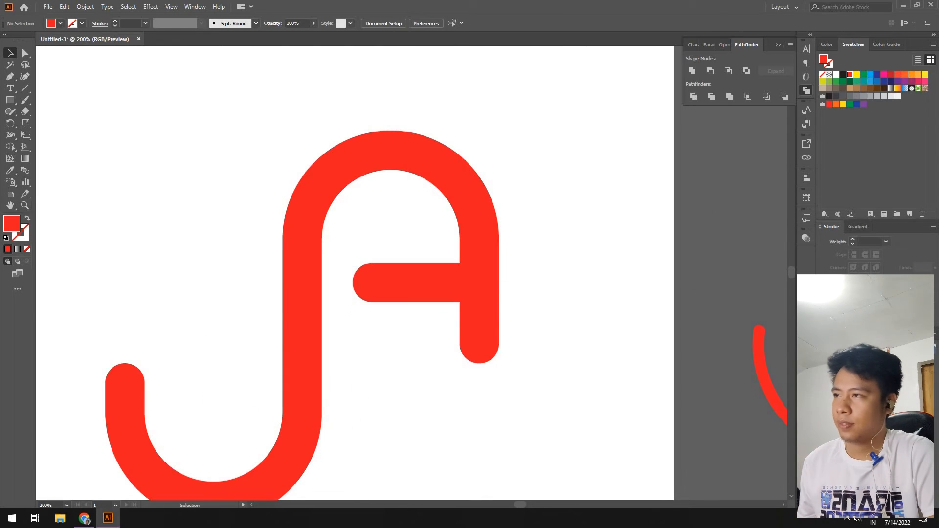
Delete the hand-drawn JA sketch from the canvas.
{"action": "key", "text": "z"}
{"action": "left_click", "coordinate": [465, 303], "text": "alt"}
{"action": "left_click", "coordinate": [466, 303], "text": "alt"}
{"action": "left_click", "coordinate": [465, 303], "text": "alt"}
{"action": "left_click", "coordinate": [344, 290], "text": "alt"}
{"action": "left_click", "coordinate": [344, 290], "text": "alt"}
{"action": "key", "text": "v"}
{"action": "left_click_drag", "start_coordinate": [499, 166], "coordinate": [590, 288]}
{"action": "key", "text": "Delete"}
Merge all the JA monogram pieces into one shape with Pathfinder Merge.
{"action": "key", "text": "z"}
{"action": "left_click", "coordinate": [447, 215]}
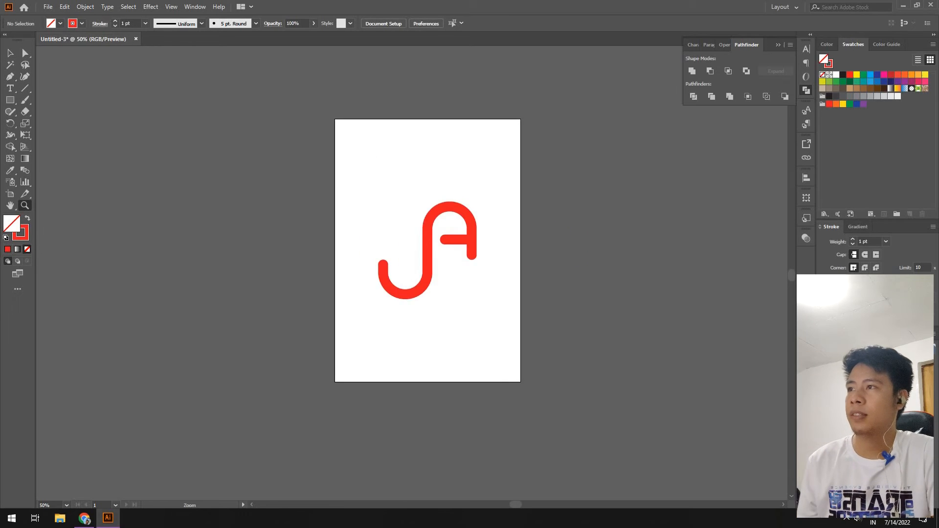
{"action": "key", "text": "v"}
{"action": "left_click_drag", "start_coordinate": [345, 165], "coordinate": [488, 332]}
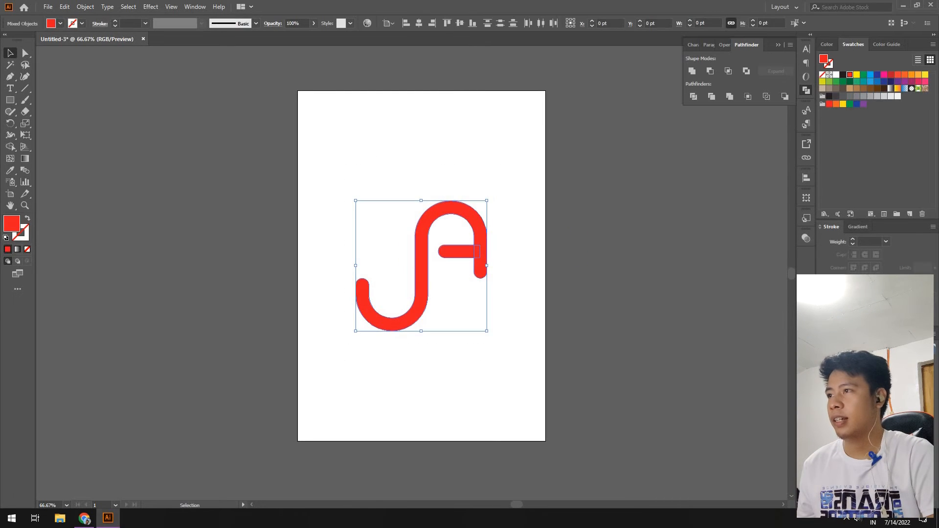
{"action": "left_click", "coordinate": [730, 97]}
{"action": "left_click", "coordinate": [635, 161]}
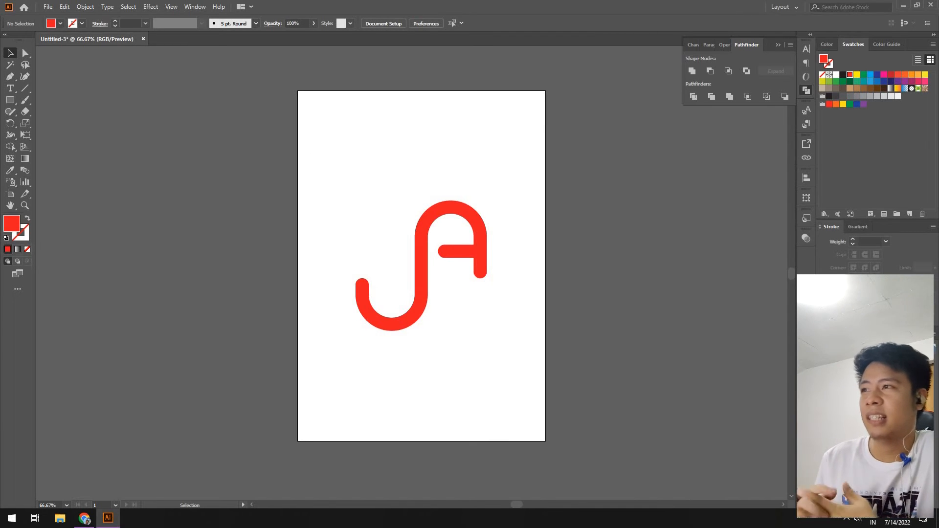
Fill the merged JA monogram with black.
{"action": "key", "text": "ctrl+a"}
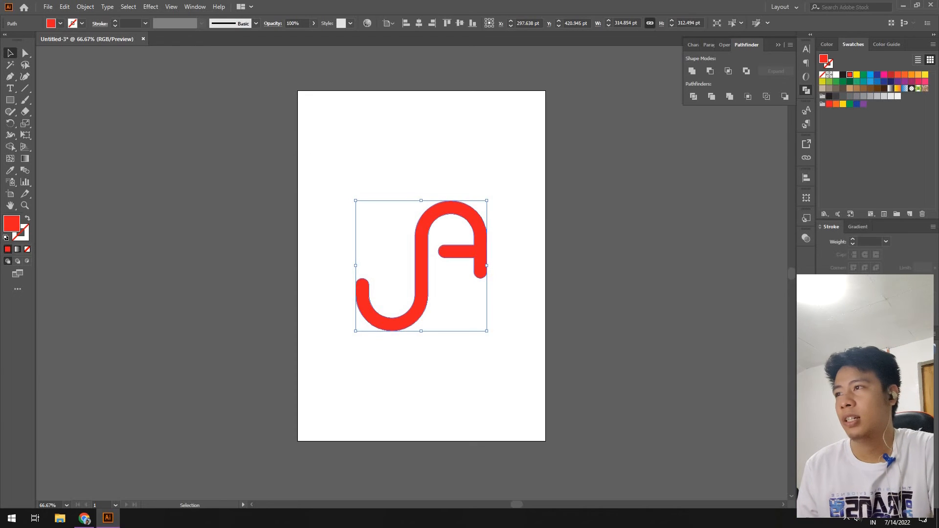
{"action": "double_click", "coordinate": [12, 223]}
{"action": "left_click_drag", "start_coordinate": [507, 320], "coordinate": [463, 366]}
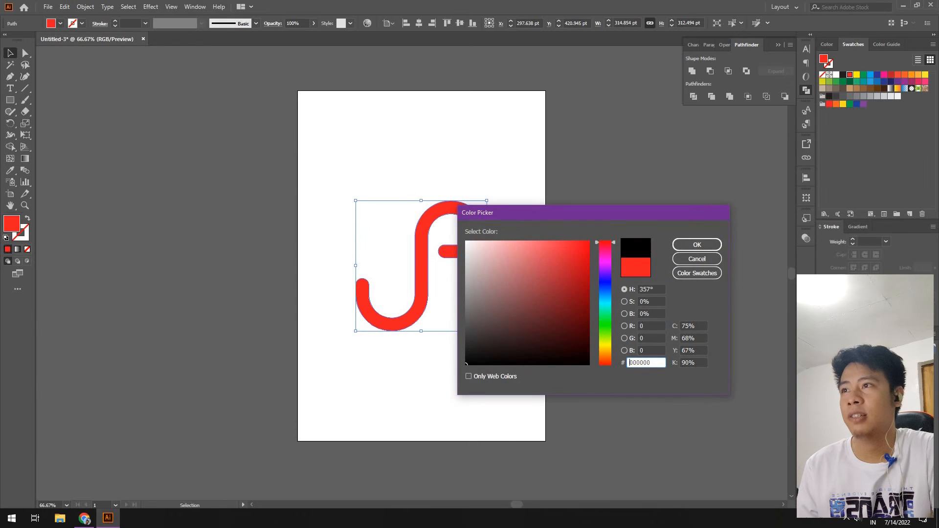
{"action": "left_click", "coordinate": [697, 245]}
{"action": "key", "text": "ctrl+shift+a"}
{"action": "key", "text": "z"}
{"action": "left_click", "coordinate": [445, 311], "text": "alt"}
{"action": "left_click", "coordinate": [444, 311], "text": "alt"}
{"action": "left_click", "coordinate": [385, 263]}
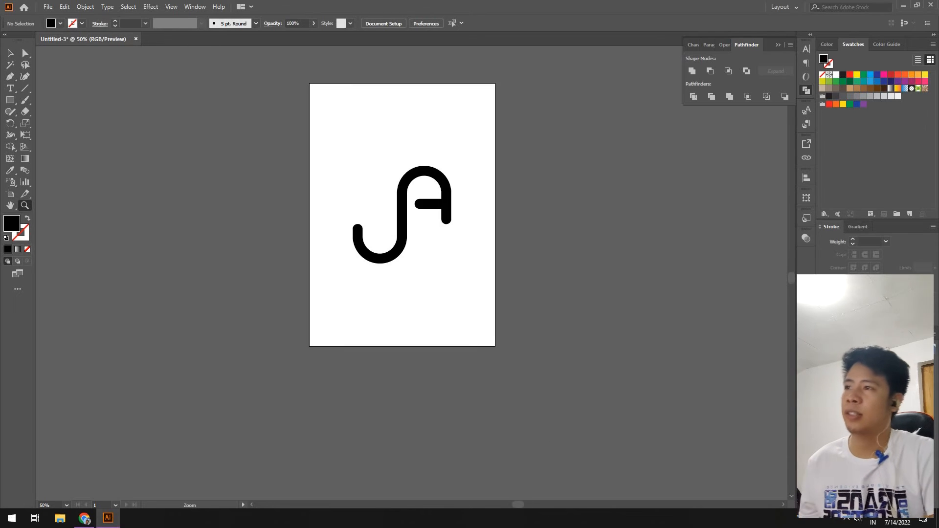
{"action": "left_click", "coordinate": [377, 173]}
Add a text line below the monogram containing the designer's full name.
{"action": "key", "text": "v"}
{"action": "key", "text": "t"}
{"action": "left_click", "coordinate": [355, 332]}
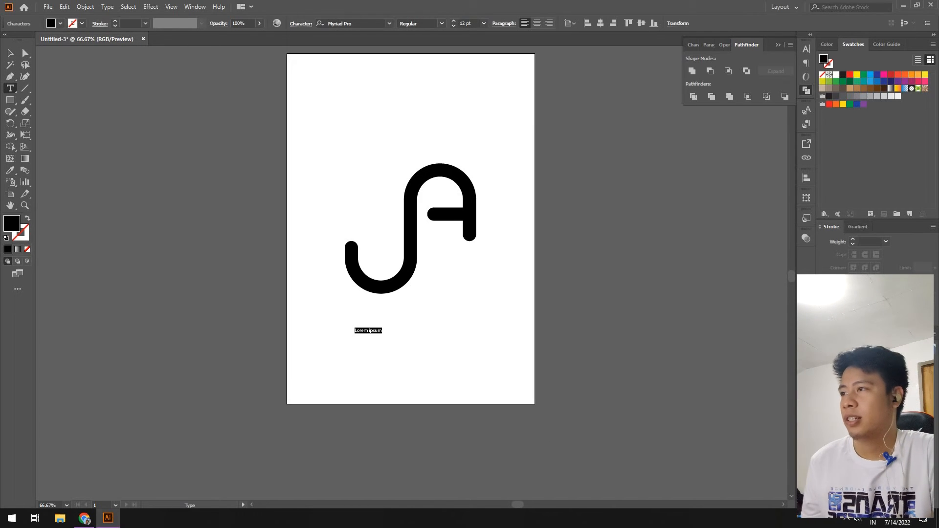
Set the name in Montserrat SemiBold and enlarge it.
{"action": "key", "text": "ctrl+a"}
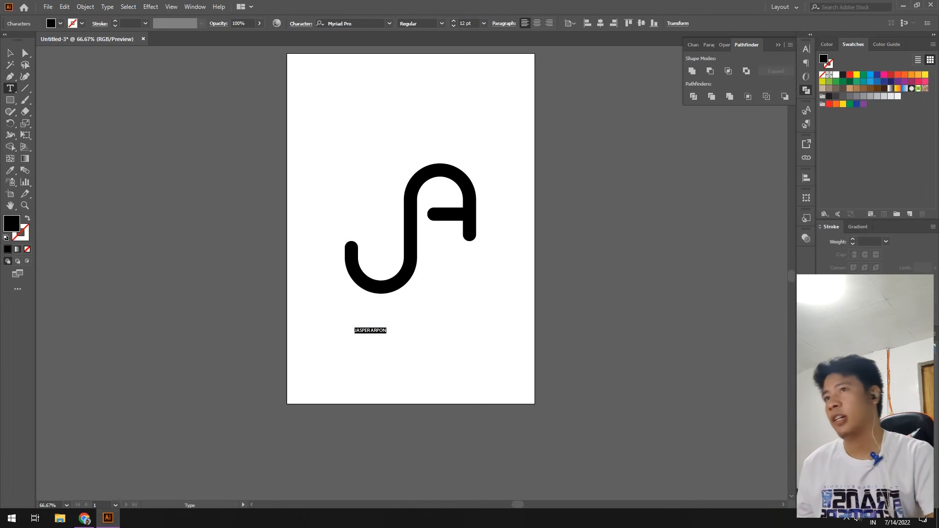
{"action": "key", "text": "ctrl+t"}
{"action": "left_click", "coordinate": [788, 59]}
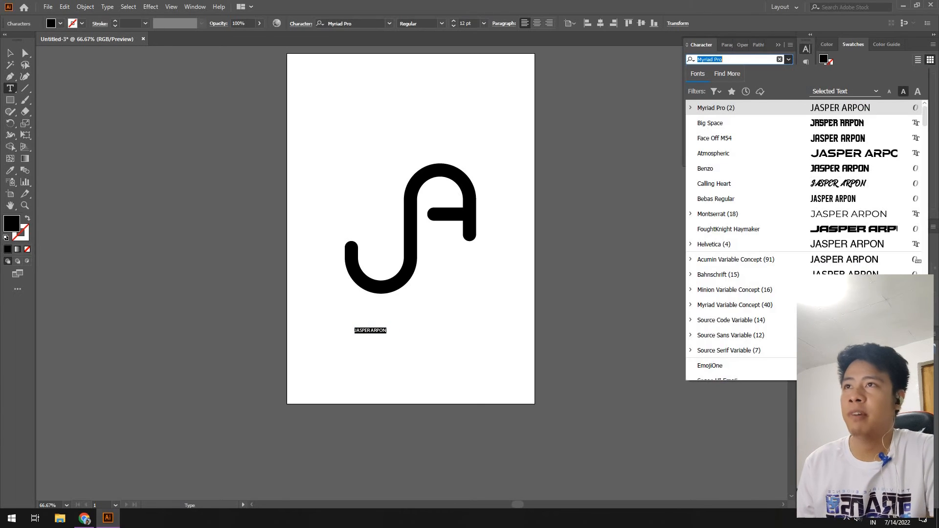
{"action": "type", "text": "MONT"}
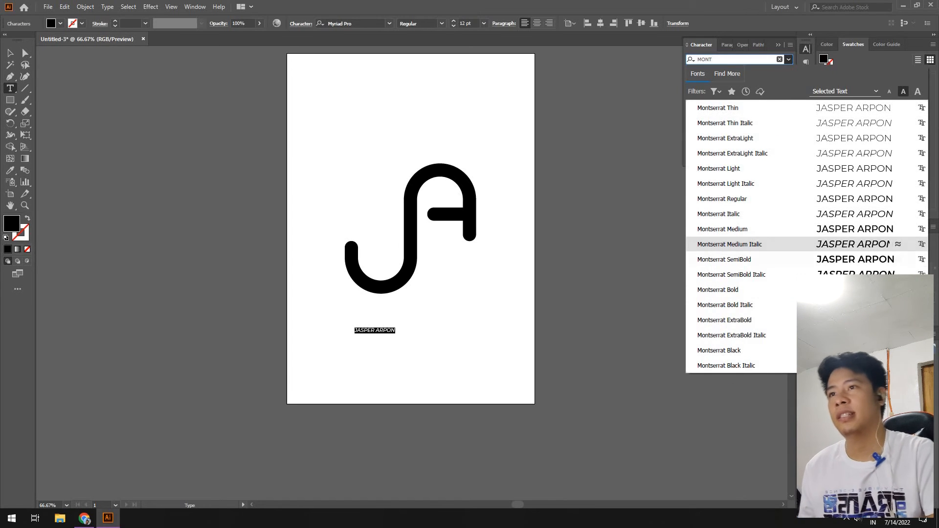
{"action": "left_click", "coordinate": [734, 260]}
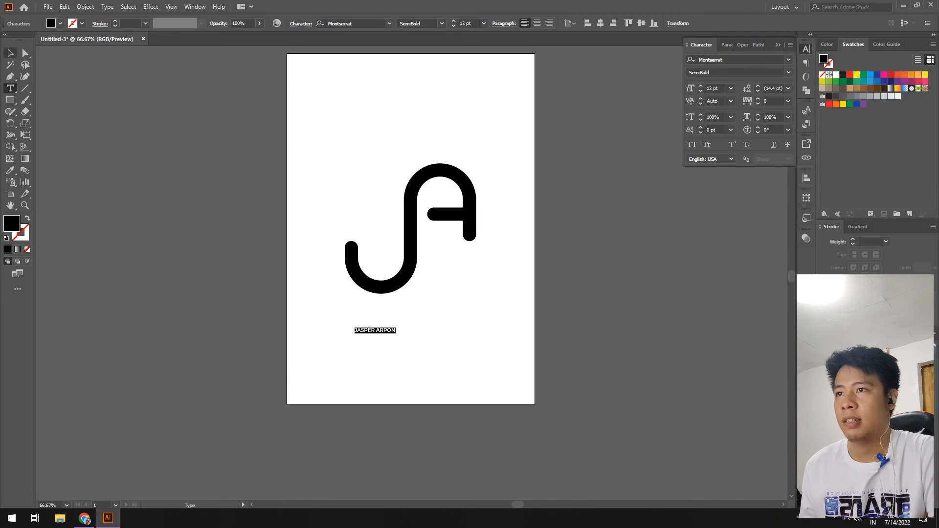
{"action": "key", "text": "Escape"}
{"action": "left_click_drag", "start_coordinate": [396, 327], "coordinate": [447, 313]}
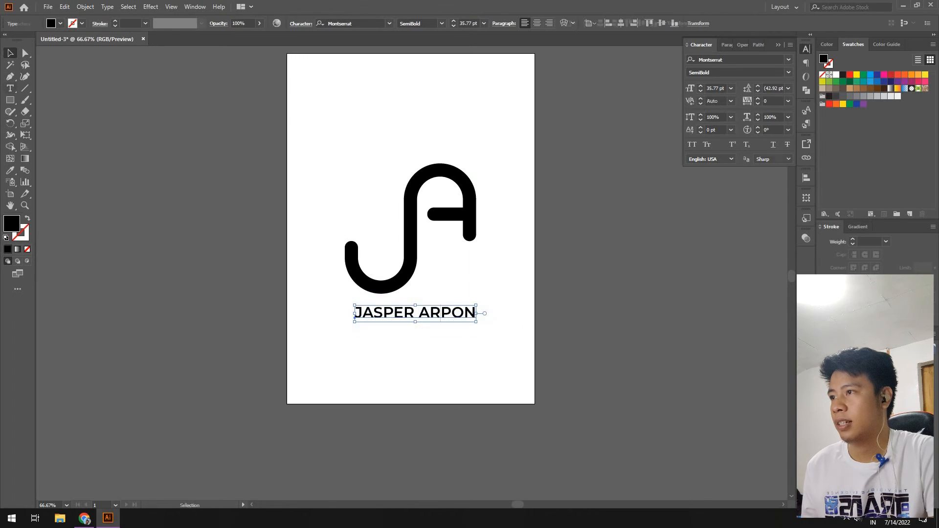
Widen the name's tracking, trying 50 and 100 before settling on 250.
{"action": "double_click", "coordinate": [415, 312]}
{"action": "key", "text": "ctrl+a"}
{"action": "left_click", "coordinate": [773, 101]}
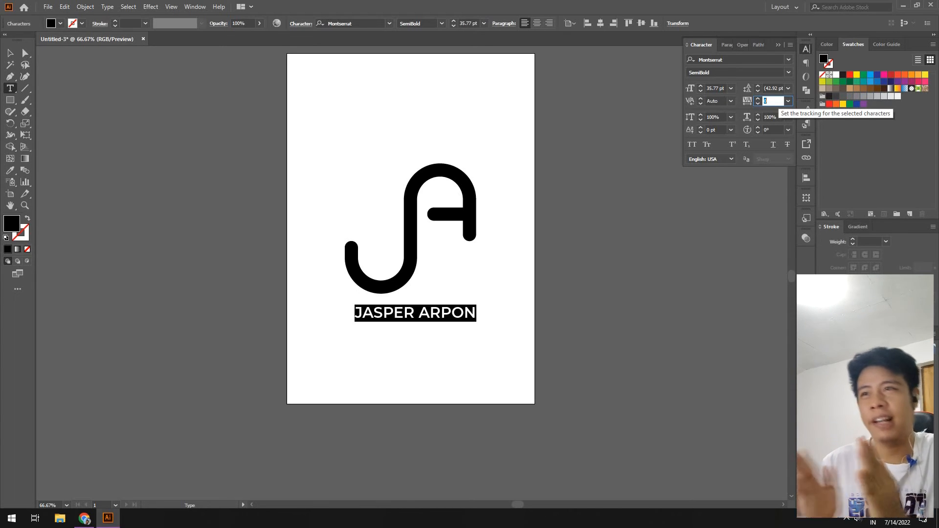
{"action": "type", "text": "50"}
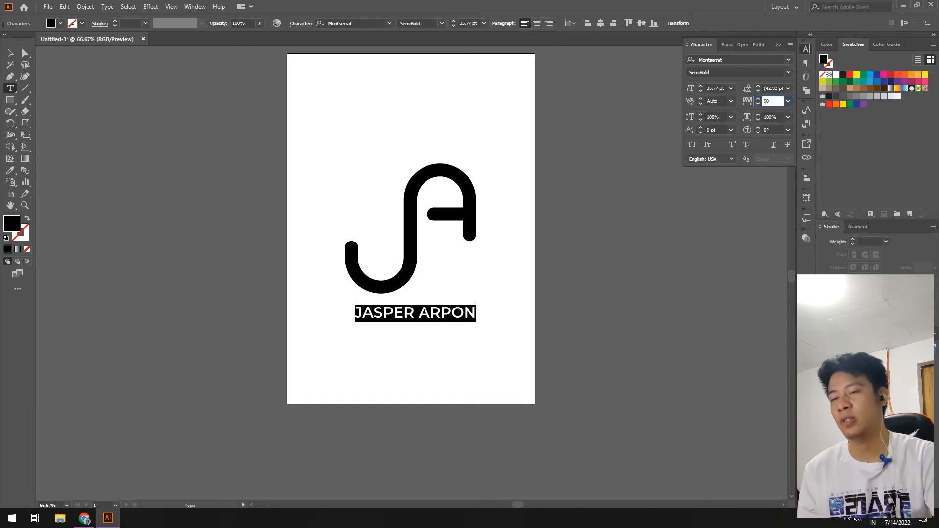
{"action": "key", "text": "Return"}
{"action": "double_click", "coordinate": [768, 101]}
{"action": "type", "text": "100"}
{"action": "key", "text": "Return"}
{"action": "double_click", "coordinate": [768, 101]}
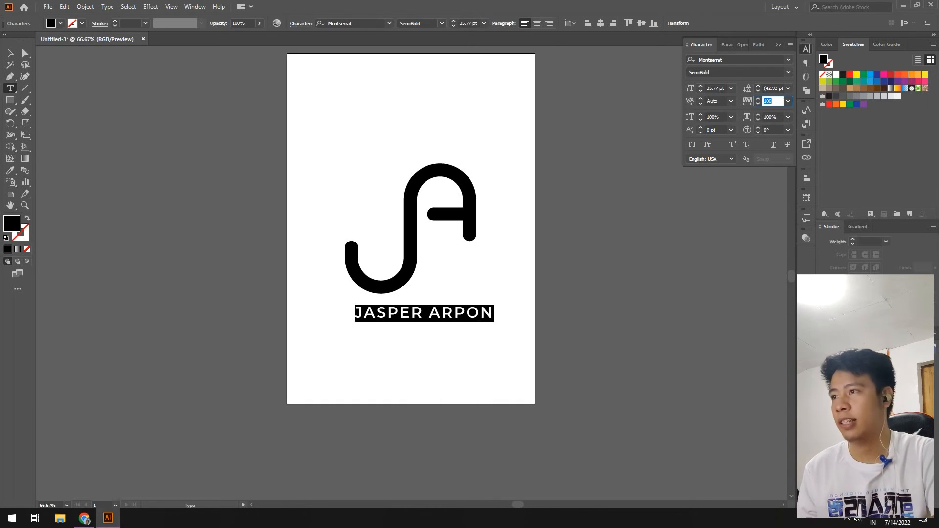
{"action": "type", "text": "250"}
{"action": "key", "text": "Return"}
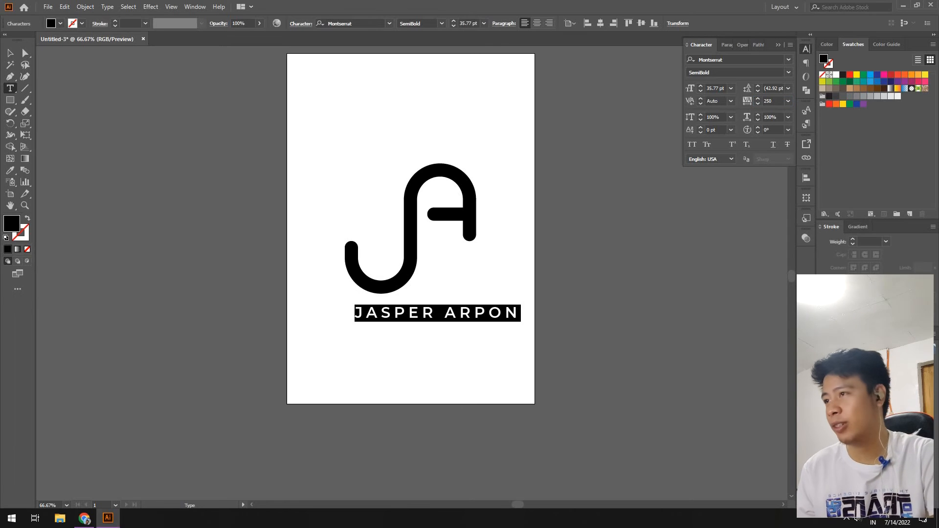
Remove the accidental placeholder text.
{"action": "left_click", "coordinate": [482, 298]}
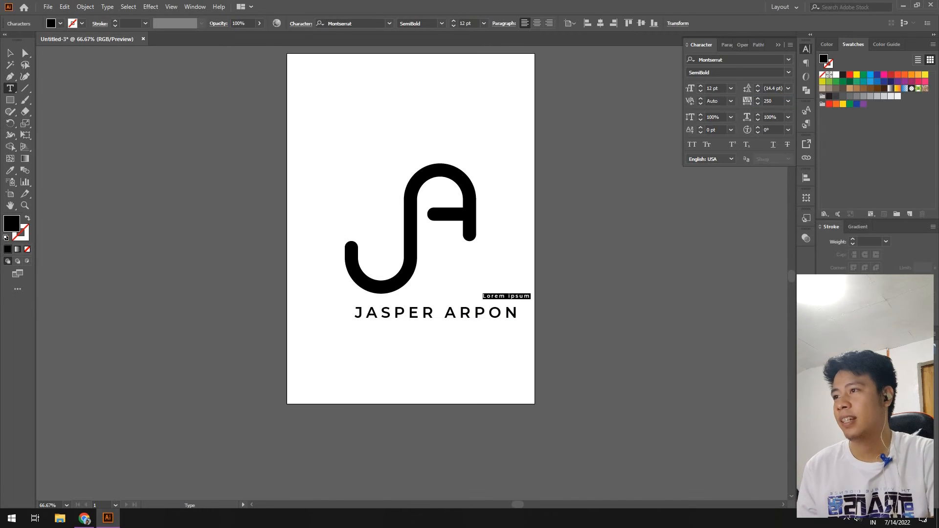
{"action": "key", "text": "BackSpace"}
{"action": "left_click", "coordinate": [10, 53]}
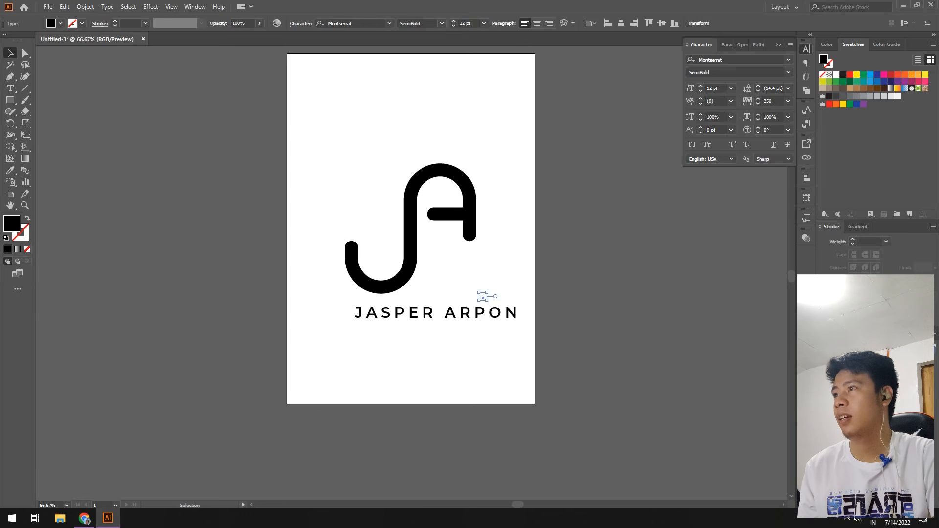
Narrow the name to the monogram's width and centre it horizontally beneath the JA mark.
{"action": "left_click", "coordinate": [435, 313]}
{"action": "left_click_drag", "start_coordinate": [519, 313], "coordinate": [481, 313]}
{"action": "left_click_drag", "start_coordinate": [498, 153], "coordinate": [340, 337]}
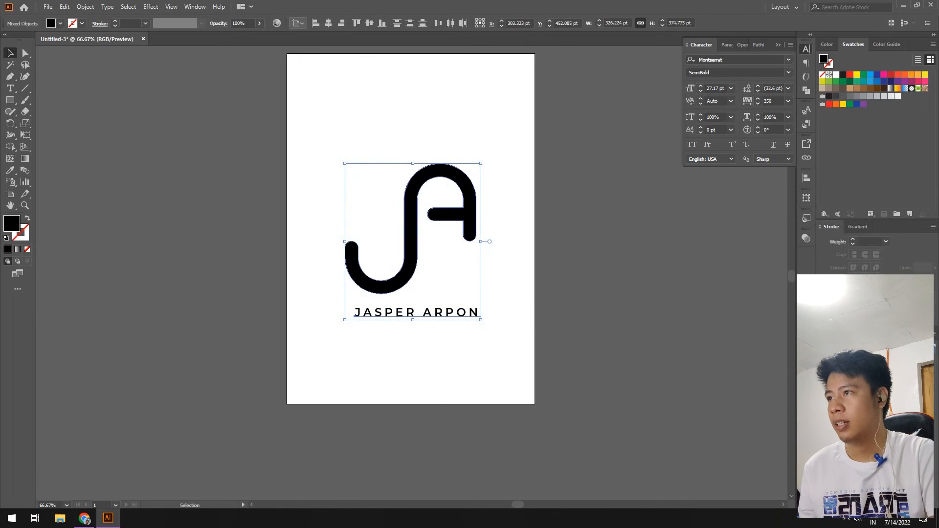
{"action": "left_click", "coordinate": [329, 23]}
Nudge the monogram and name together higher on the page.
{"action": "key", "text": "Up"}
{"action": "key", "text": "Up"}
{"action": "key", "text": "Up"}
{"action": "key", "text": "Up"}
{"action": "key", "text": "Up"}
{"action": "key", "text": "Up"}
{"action": "key", "text": "Up"}
{"action": "key", "text": "Up"}
{"action": "key", "text": "Up"}
{"action": "key", "text": "Up"}
{"action": "key", "text": "Up"}
{"action": "key", "text": "Up"}
{"action": "key", "text": "Up"}
{"action": "key", "text": "Up"}
{"action": "key", "text": "Up"}
{"action": "key", "text": "Up"}
{"action": "key", "text": "Up"}
{"action": "key", "text": "Up"}
{"action": "key", "text": "Up"}
{"action": "key", "text": "Up"}
{"action": "key", "text": "Up"}
{"action": "key", "text": "Up"}
{"action": "key", "text": "Up"}
{"action": "key", "text": "Up"}
{"action": "key", "text": "Up"}
{"action": "key", "text": "Up"}
{"action": "key", "text": "Up"}
{"action": "key", "text": "Up"}
{"action": "key", "text": "Up"}
{"action": "key", "text": "Up"}
{"action": "key", "text": "Up"}
{"action": "key", "text": "Up"}
{"action": "key", "text": "Up"}
{"action": "key", "text": "Up"}
{"action": "key", "text": "Up"}
{"action": "key", "text": "Up"}
{"action": "key", "text": "Up"}
{"action": "key", "text": "Up"}
{"action": "key", "text": "Up"}
{"action": "key", "text": "Up"}
{"action": "key", "text": "ctrl+shift+a"}
{"action": "scroll", "coordinate": [440, 288], "scroll_direction": "up", "scroll_amount": 2}
{"action": "key", "text": "z"}
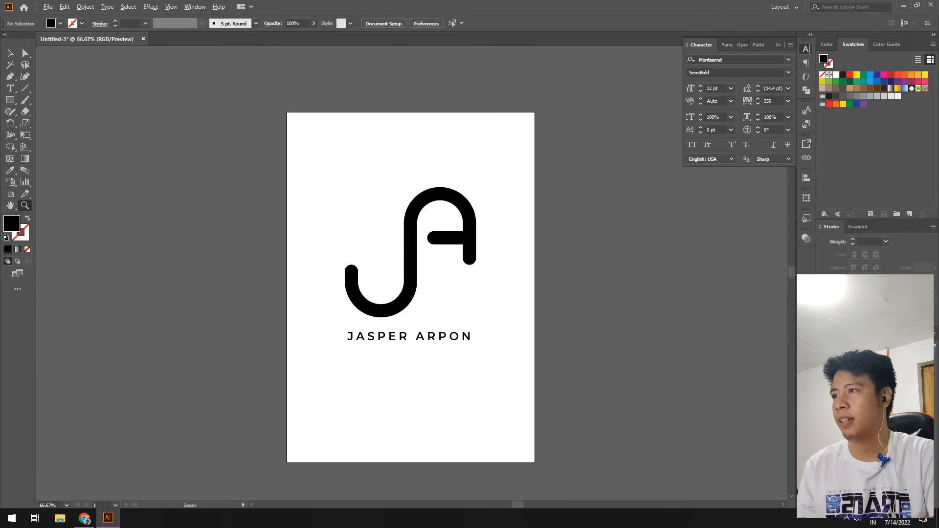
{"action": "left_click", "coordinate": [444, 292], "text": "alt"}
{"action": "left_click", "coordinate": [400, 285]}
{"action": "left_click", "coordinate": [401, 263]}
{"action": "key", "text": "v"}
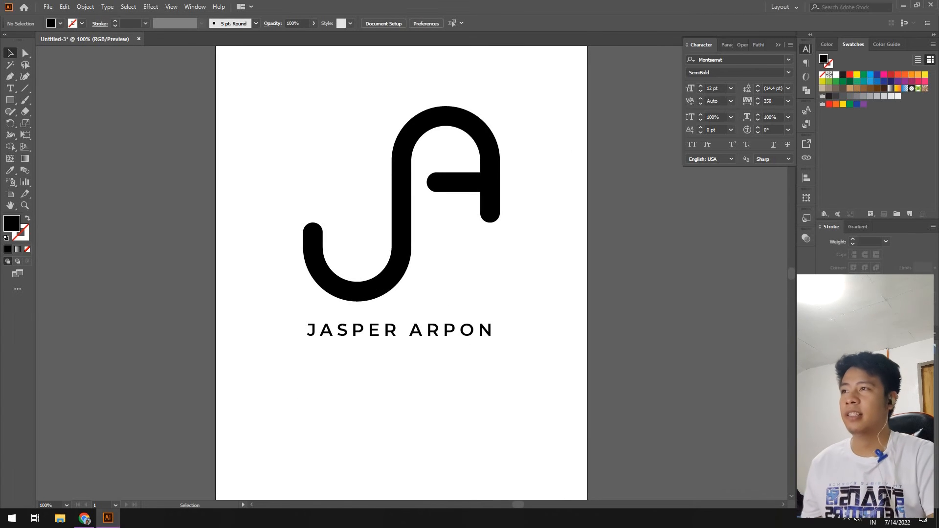
{"action": "key", "text": "z"}
{"action": "left_click", "coordinate": [411, 254], "text": "alt"}
{"action": "key", "text": "v"}
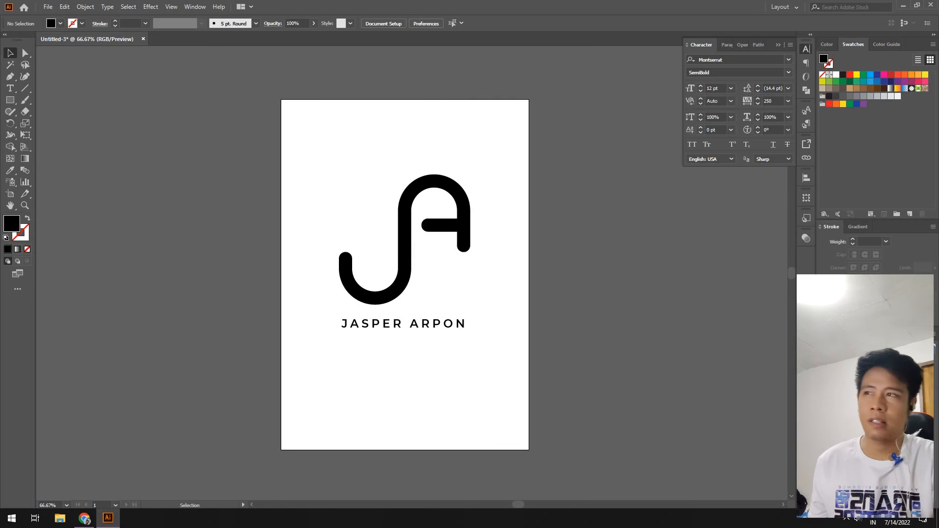
Draw a circle below the name with the Ellipse tool.
{"action": "left_click_drag", "start_coordinate": [10, 100], "coordinate": [39, 123]}
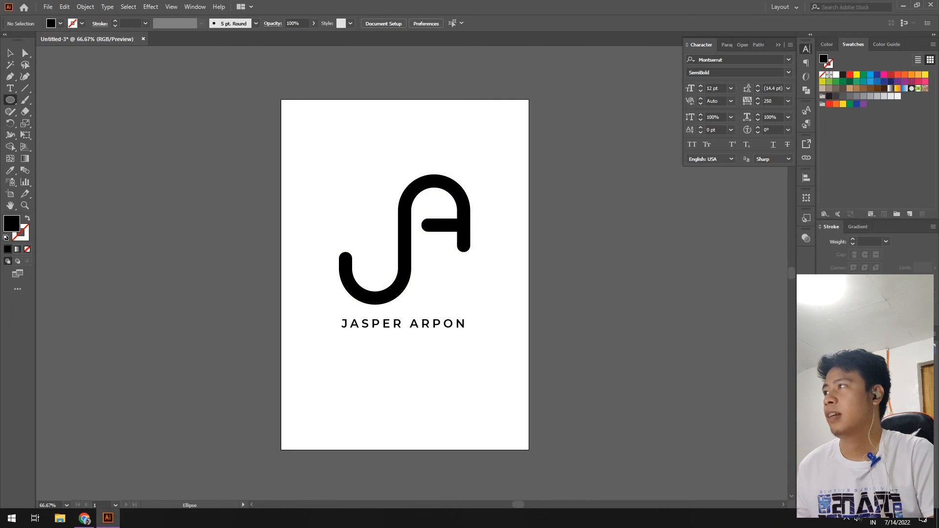
{"action": "mouse_move", "coordinate": [336, 352]}
{"action": "left_mouse_down"}
{"action": "mouse_move", "coordinate": [479, 358]}
{"action": "mouse_move", "coordinate": [486, 385]}
{"action": "left_mouse_up"}
{"action": "key", "text": "ctrl+z"}
{"action": "left_click_drag", "start_coordinate": [327, 324], "coordinate": [481, 407]}
{"action": "key", "text": "v"}
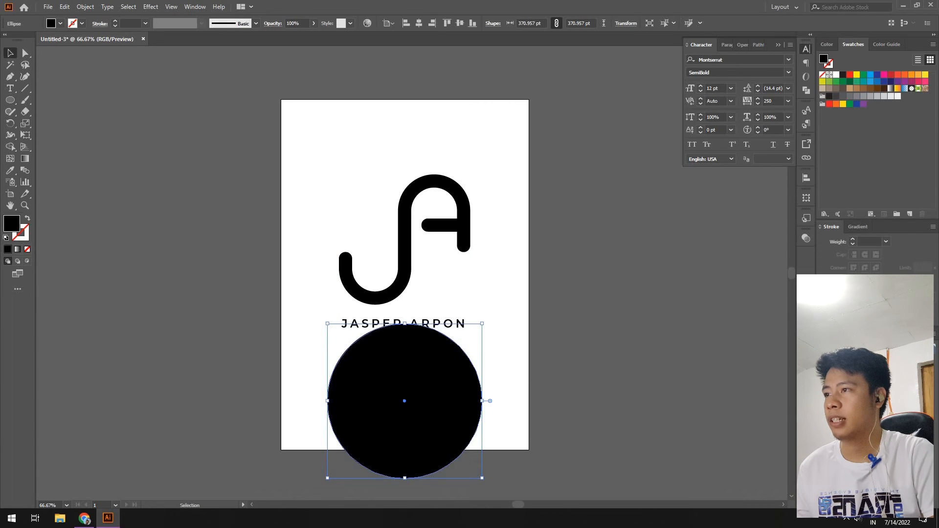
Give the circle a radial black fading gradient fill.
{"action": "left_click", "coordinate": [904, 88]}
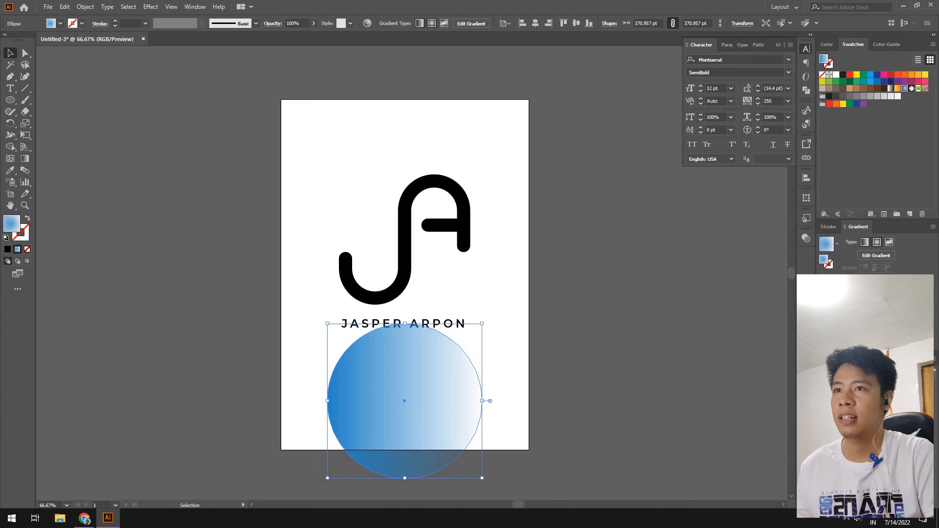
{"action": "left_click", "coordinate": [876, 242]}
{"action": "left_click", "coordinate": [829, 97]}
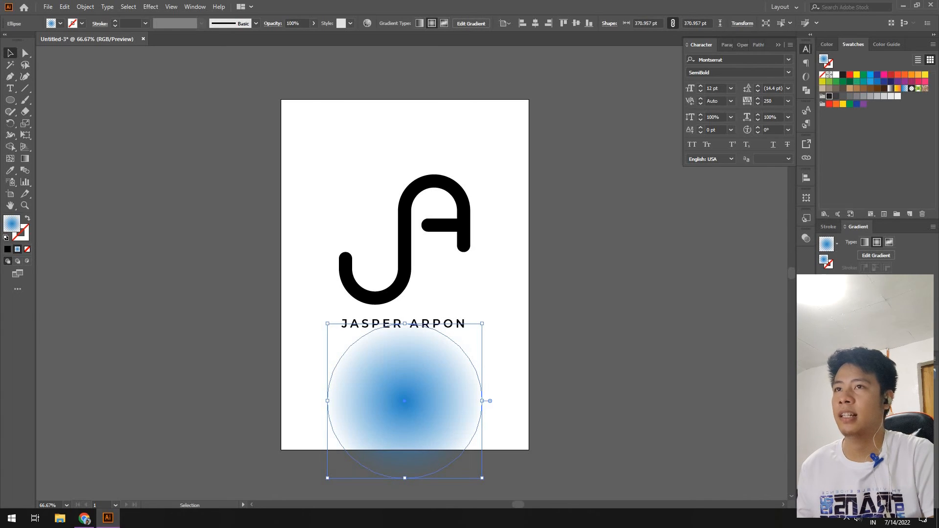
{"action": "left_click_drag", "start_coordinate": [829, 97], "coordinate": [824, 314]}
{"action": "left_click", "coordinate": [828, 96]}
{"action": "left_click_drag", "start_coordinate": [829, 97], "coordinate": [921, 313]}
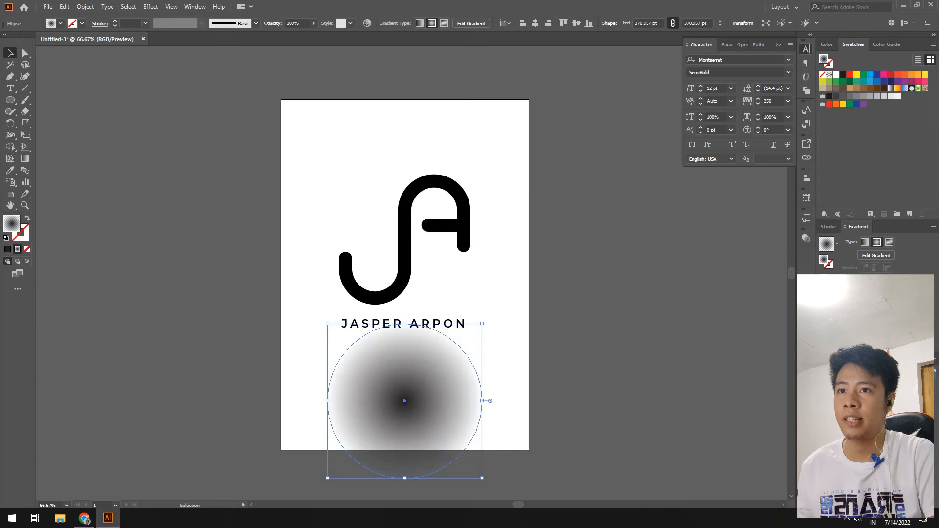
Squash the circle into a thin shadow under the name and adjust their spacing.
{"action": "left_click_drag", "start_coordinate": [405, 478], "coordinate": [405, 330]}
{"action": "key", "text": "Down"}
{"action": "key", "text": "Down"}
{"action": "key", "text": "Down"}
{"action": "key", "text": "Down"}
{"action": "key", "text": "Down"}
{"action": "key", "text": "Down"}
{"action": "key", "text": "Down"}
{"action": "key", "text": "Down"}
{"action": "key", "text": "Down"}
{"action": "key", "text": "Down"}
{"action": "key", "text": "Down"}
{"action": "key", "text": "Down"}
{"action": "key", "text": "Down"}
{"action": "key", "text": "Down"}
{"action": "key", "text": "Down"}
{"action": "key", "text": "Down"}
{"action": "key", "text": "Down"}
{"action": "key", "text": "Down"}
{"action": "key", "text": "Down"}
{"action": "key", "text": "Down"}
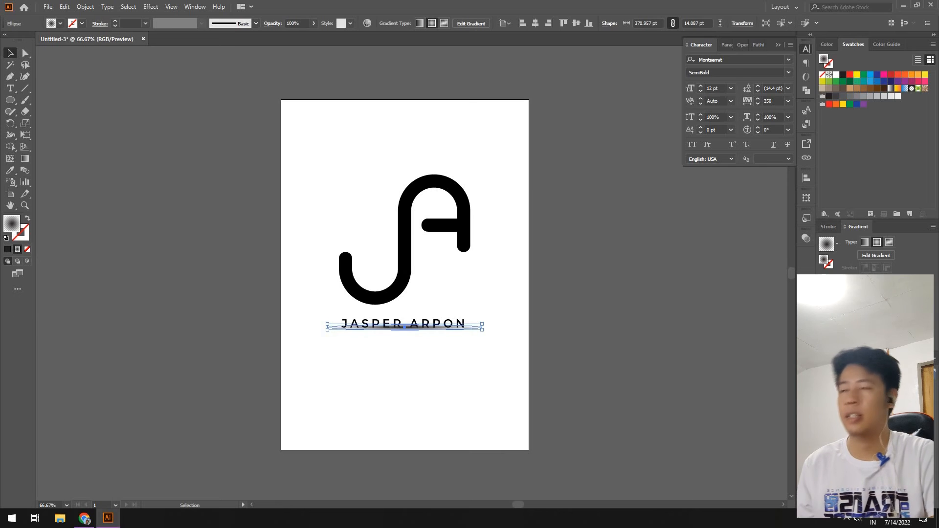
{"action": "key", "text": "ctrl+shift+a"}
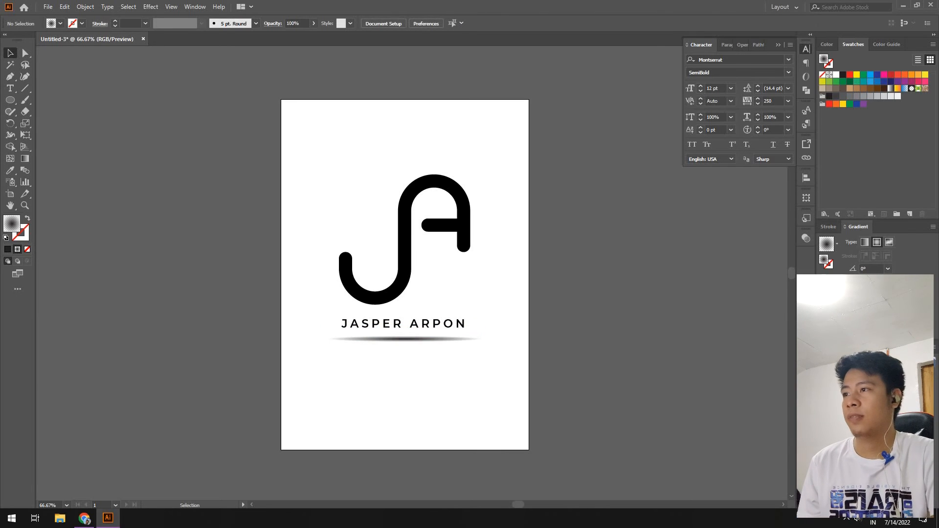
{"action": "left_click", "coordinate": [404, 324]}
{"action": "key", "text": "Up"}
{"action": "key", "text": "Up"}
{"action": "key", "text": "Up"}
{"action": "key", "text": "ctrl+shift+a"}
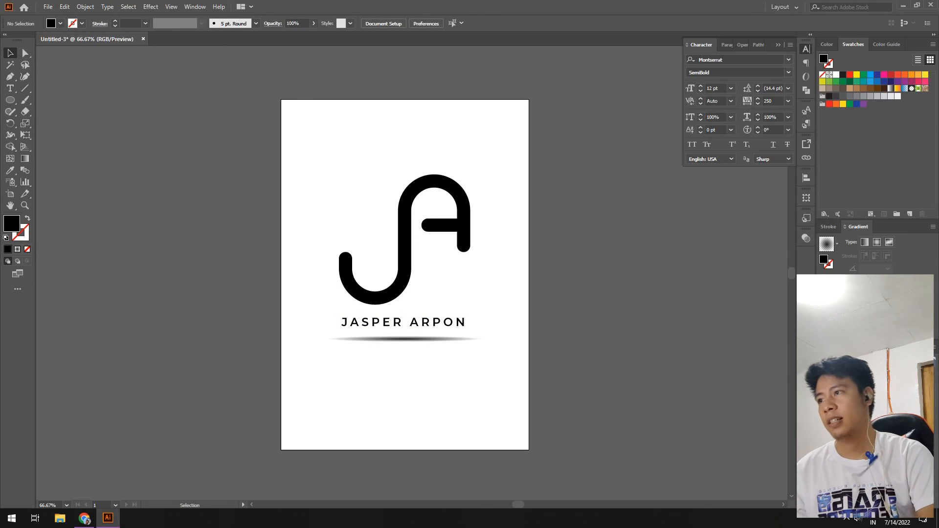
Shrink the whole logo to 246 × 266 pt, raise it, and fine-tune shadow and name positions.
{"action": "left_click_drag", "start_coordinate": [500, 142], "coordinate": [325, 424]}
{"action": "left_click_drag", "start_coordinate": [404, 175], "coordinate": [404, 230]}
{"action": "key", "text": "Up"}
{"action": "key", "text": "Up"}
{"action": "key", "text": "Up"}
{"action": "key", "text": "Up"}
{"action": "key", "text": "Up"}
{"action": "key", "text": "Up"}
{"action": "key", "text": "Up"}
{"action": "key", "text": "Up"}
{"action": "key", "text": "Up"}
{"action": "key", "text": "Up"}
{"action": "key", "text": "Up"}
{"action": "key", "text": "Up"}
{"action": "key", "text": "Up"}
{"action": "key", "text": "Up"}
{"action": "key", "text": "Up"}
{"action": "key", "text": "Up"}
{"action": "key", "text": "Up"}
{"action": "key", "text": "Up"}
{"action": "key", "text": "Up"}
{"action": "key", "text": "Up"}
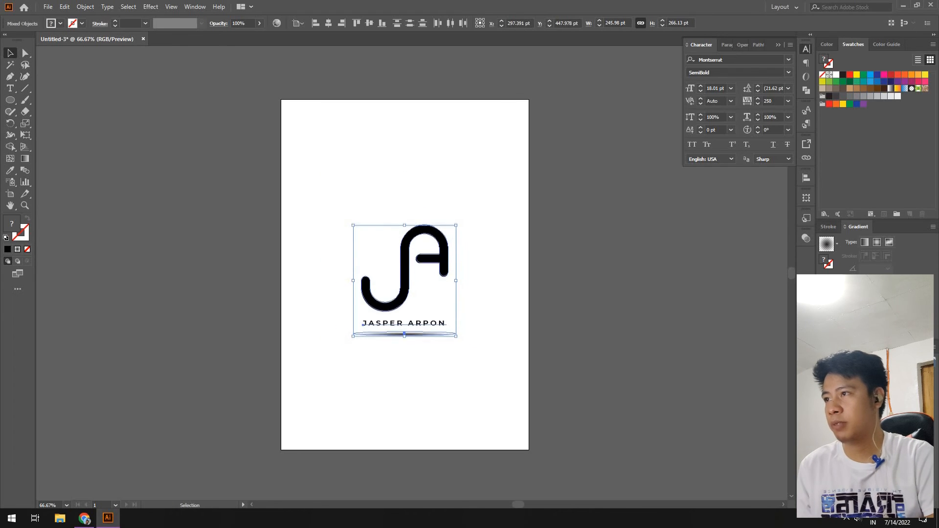
{"action": "key", "text": "Up"}
{"action": "key", "text": "Up"}
{"action": "key", "text": "Up"}
{"action": "key", "text": "Up"}
{"action": "key", "text": "Up"}
{"action": "key", "text": "Up"}
{"action": "key", "text": "Up"}
{"action": "key", "text": "Up"}
{"action": "key", "text": "Up"}
{"action": "key", "text": "Up"}
{"action": "key", "text": "Up"}
{"action": "key", "text": "Up"}
{"action": "key", "text": "Up"}
{"action": "key", "text": "Up"}
{"action": "key", "text": "Up"}
{"action": "key", "text": "Up"}
{"action": "key", "text": "Up"}
{"action": "key", "text": "Up"}
{"action": "key", "text": "Up"}
{"action": "key", "text": "Up"}
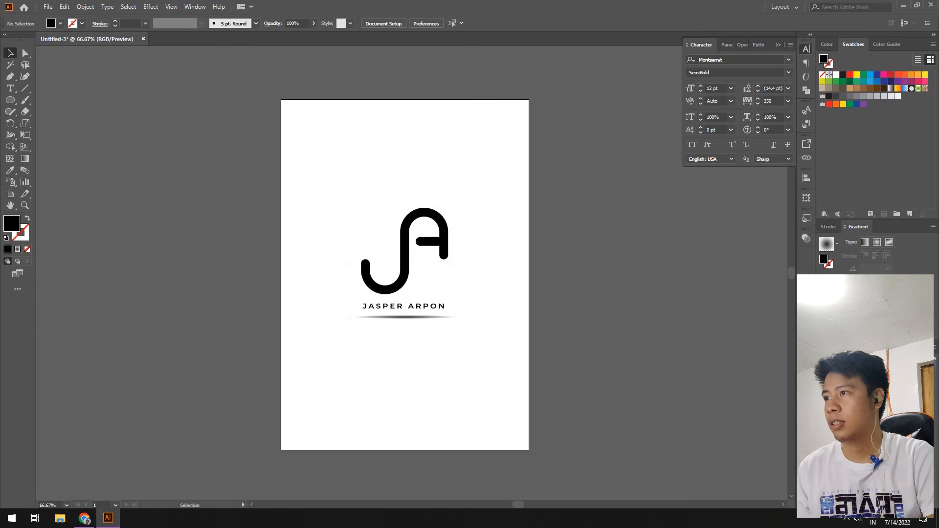
{"action": "left_click", "coordinate": [426, 318]}
{"action": "key", "text": "Down"}
{"action": "key", "text": "Down"}
{"action": "key", "text": "Down"}
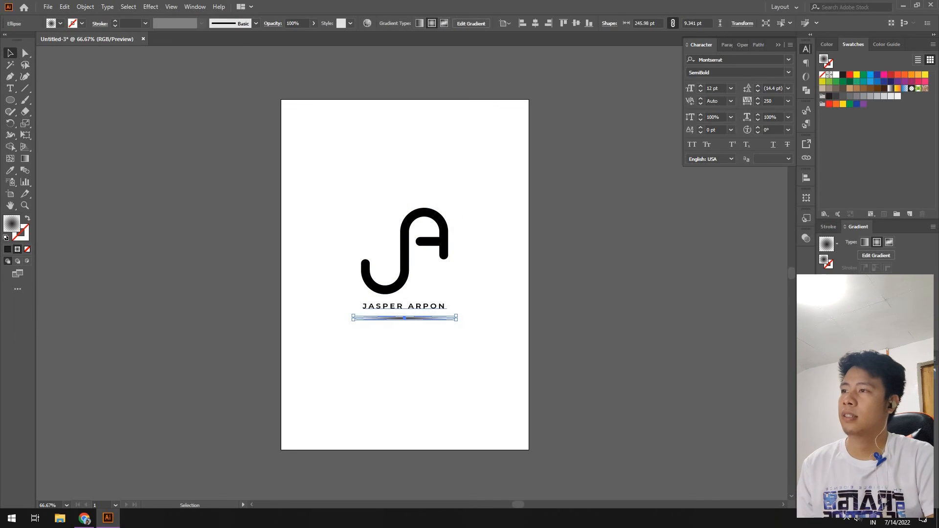
{"action": "left_click", "coordinate": [426, 307]}
{"action": "key", "text": "Down"}
{"action": "key", "text": "Down"}
{"action": "key", "text": "ctrl+shift+a"}
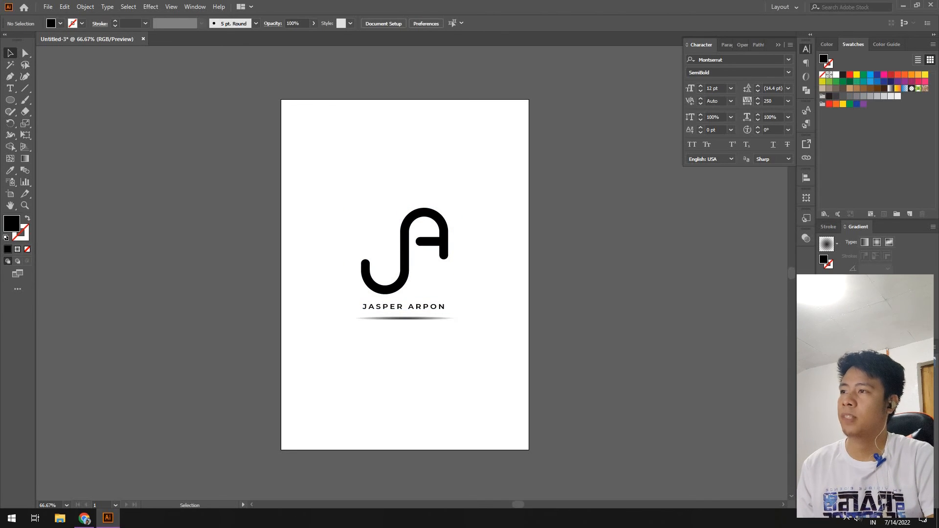